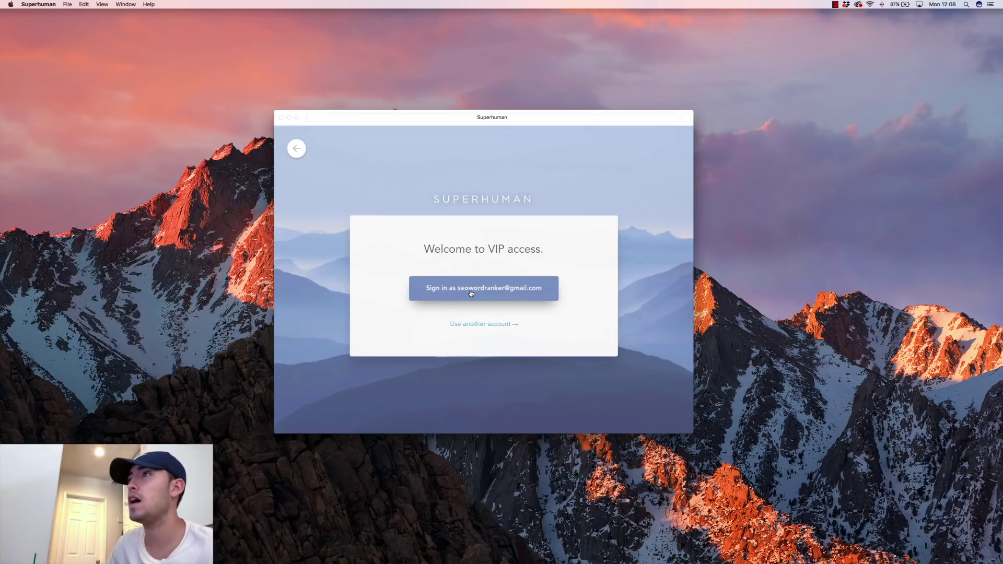
# Sign in with the suggested email account and widen the mail window on the desktop.
pyautogui.click(470, 293)
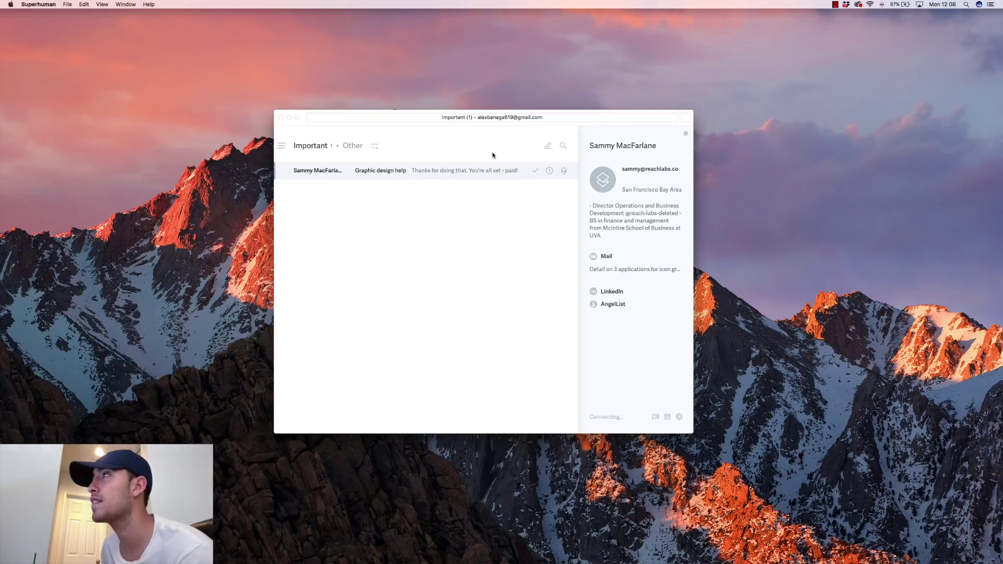
pyautogui.moveTo(300, 120)
pyautogui.mouseDown()
pyautogui.moveTo(287, 139)
pyautogui.moveTo(302, 119)
pyautogui.mouseUp()
pyautogui.click(302, 120)
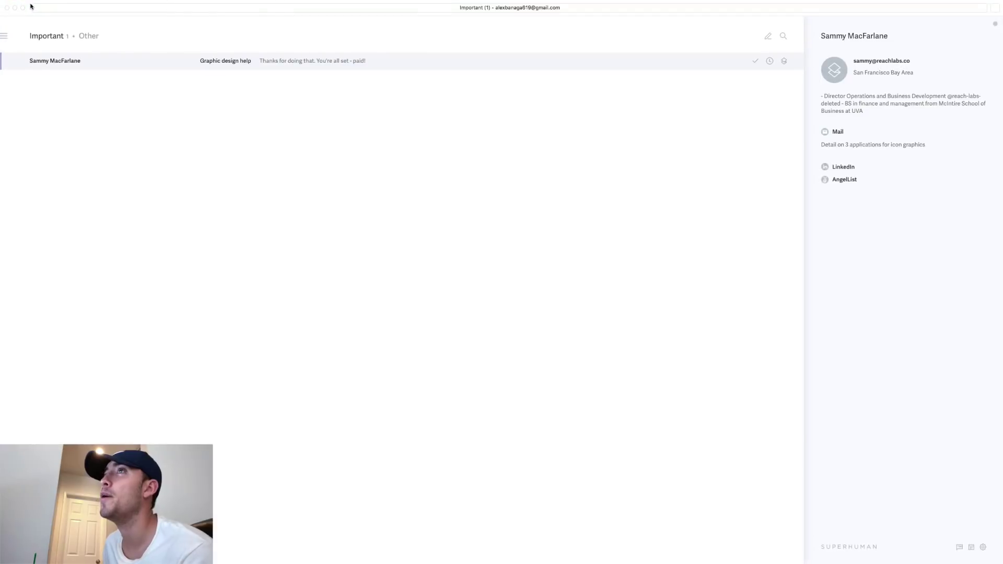
pyautogui.click(23, 7)
pyautogui.moveTo(282, 187)
pyautogui.mouseDown()
pyautogui.moveTo(394, 188)
pyautogui.moveTo(287, 189)
pyautogui.mouseUp()
pyautogui.moveTo(222, 189); pyautogui.dragTo(242, 191)
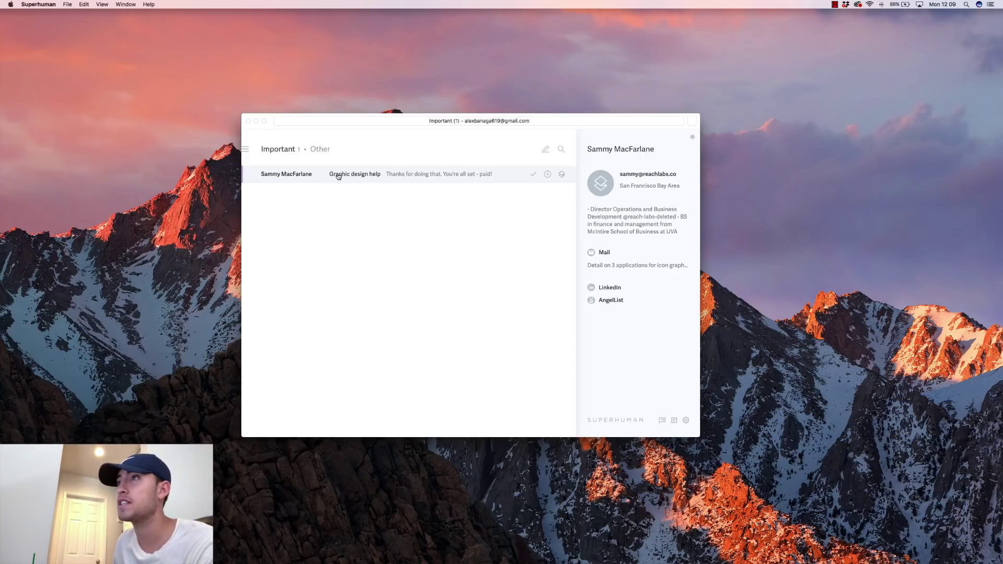
# Open the "Graphic design help" conversation and look through its messages.
pyautogui.click(338, 174)
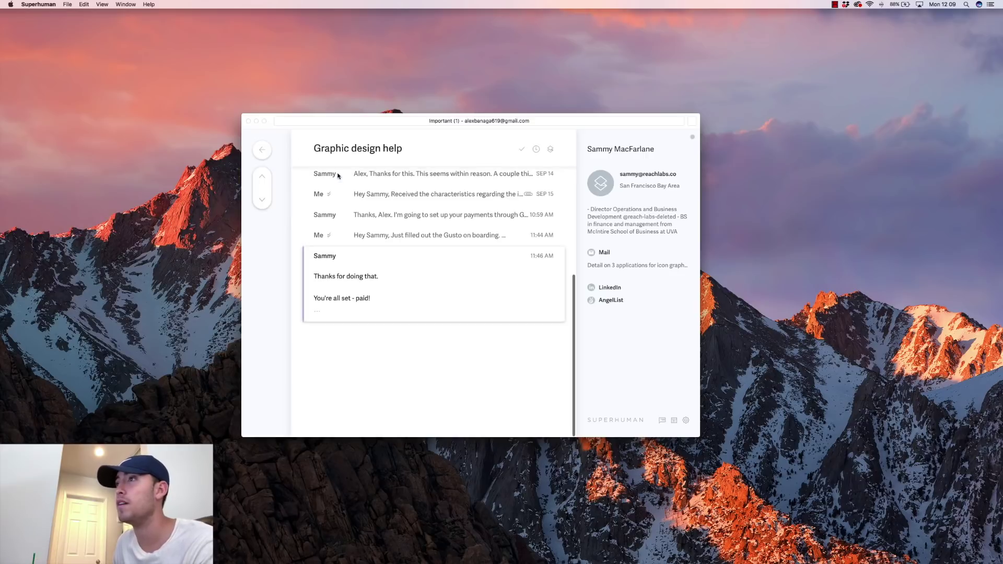
pyautogui.scroll(8, 366, 209)
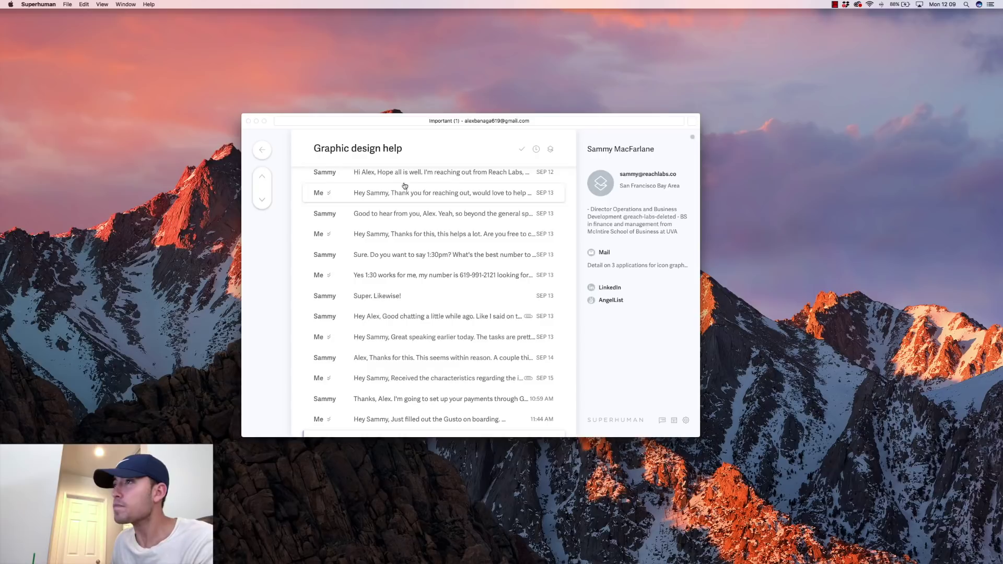
pyautogui.scroll(-1, 390, 190)
pyautogui.scroll(-5, 390, 193)
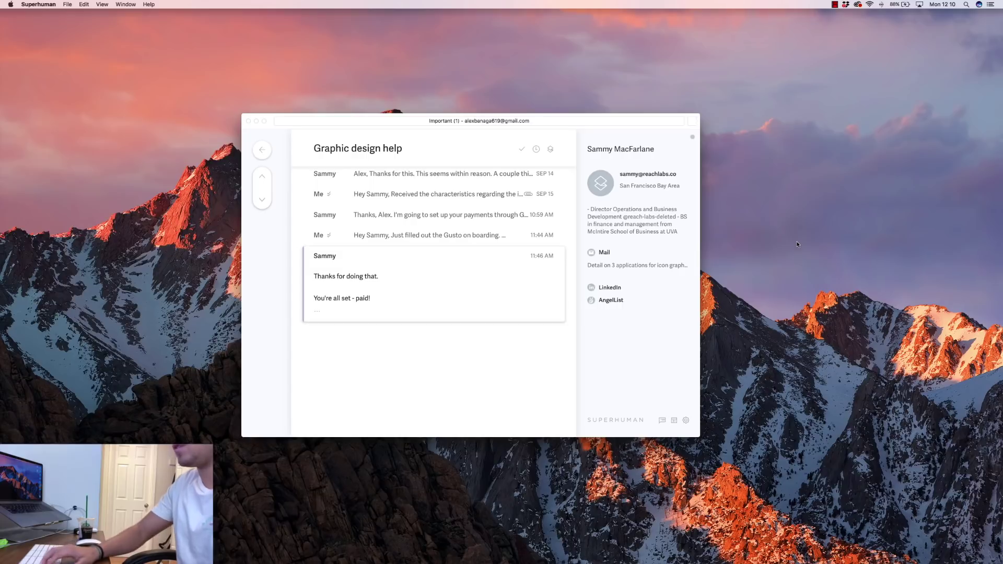
# Step back and forth through the conversation and expand the September 13 message about the project work with its attachments.
pyautogui.press('k')
pyautogui.press('k')
pyautogui.press('k')
pyautogui.press('k')
pyautogui.press('k')
pyautogui.press('k')
pyautogui.press('k')
pyautogui.press('k')
pyautogui.press('k')
pyautogui.press('k')
pyautogui.press('k')
pyautogui.press('k')
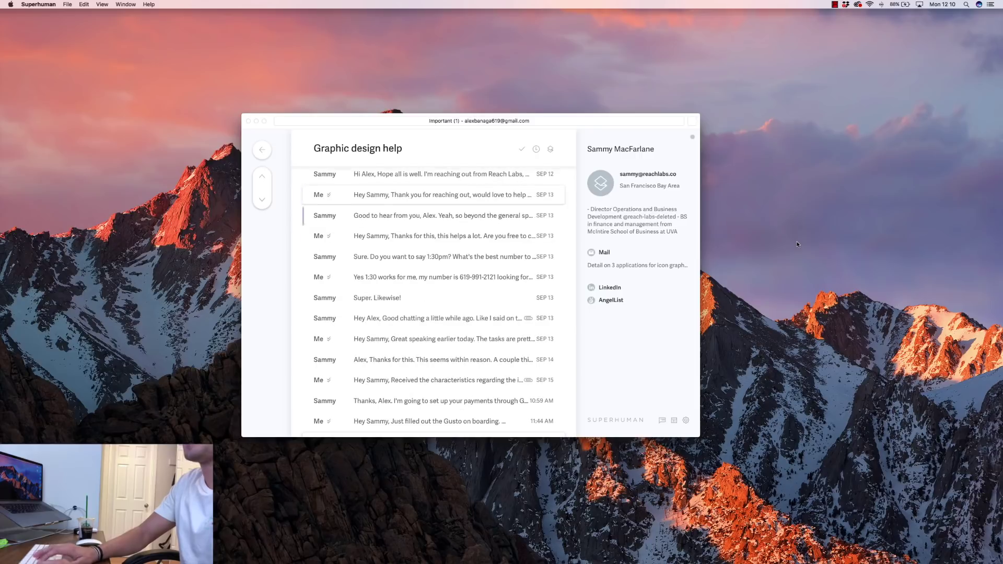
pyautogui.press('j')
pyautogui.press('j')
pyautogui.press('j')
pyautogui.press('j')
pyautogui.press('j')
pyautogui.press('j')
pyautogui.press('j')
pyautogui.press('Return')
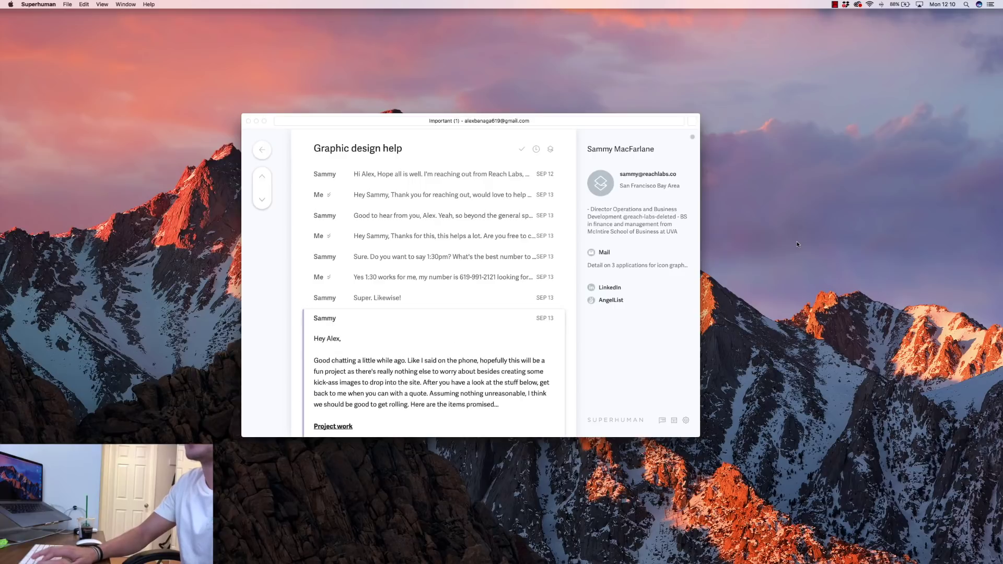
# Start a reply to the expanded message, discard the draft and return to the Important inbox.
pyautogui.press('r')
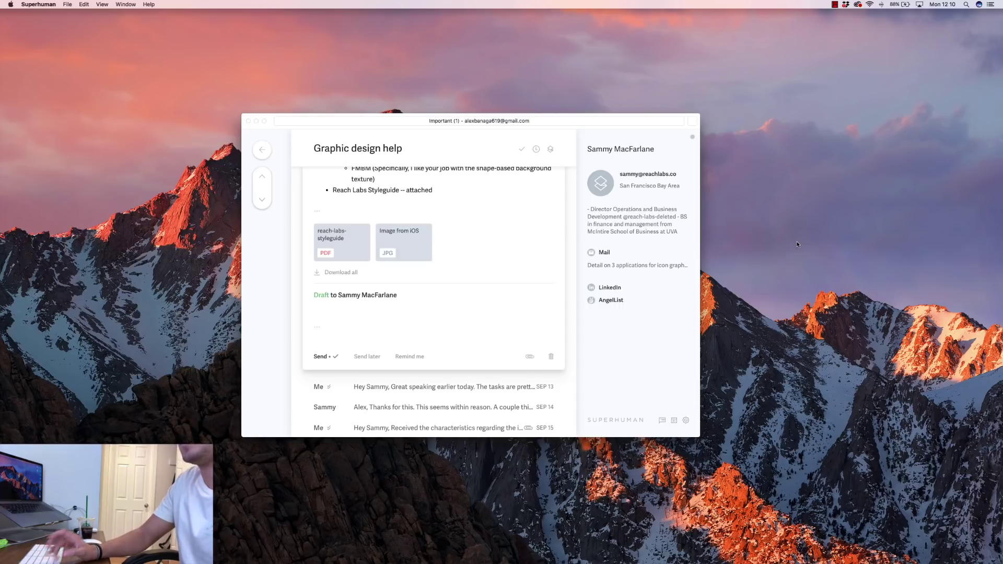
pyautogui.press('super+shift+comma')
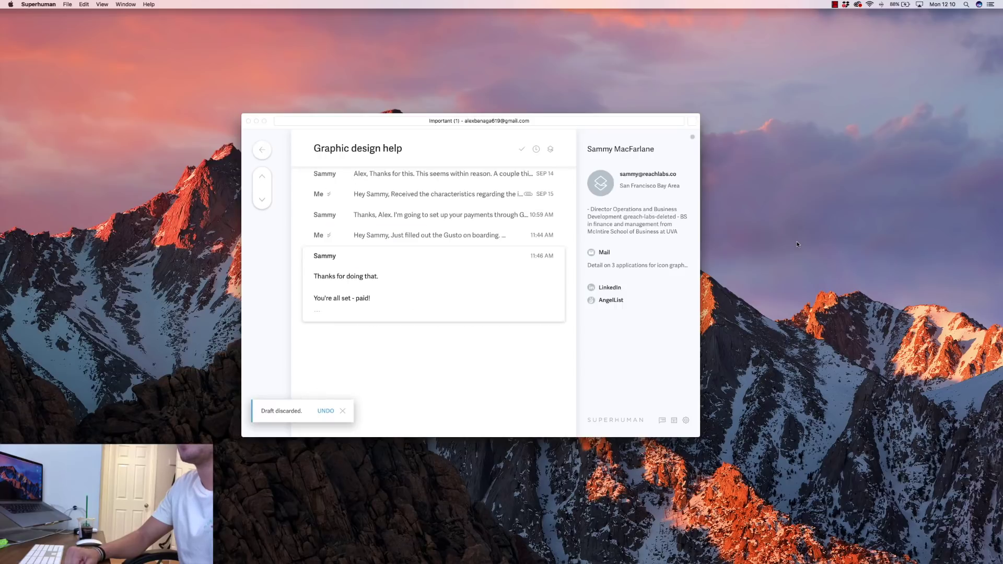
pyautogui.press('Escape')
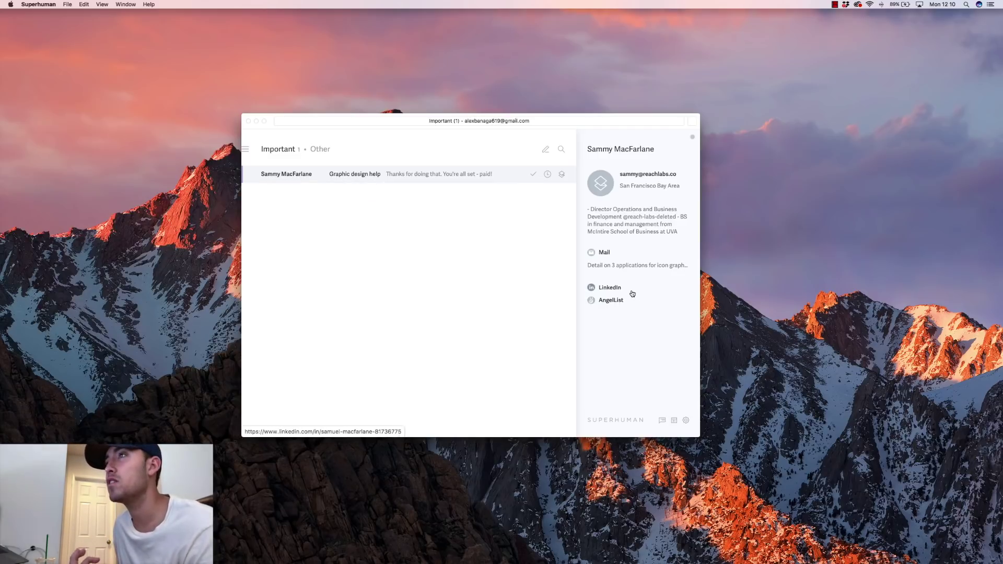
# Look through the Other inbox and the Sent Mail list.
pyautogui.click(320, 150)
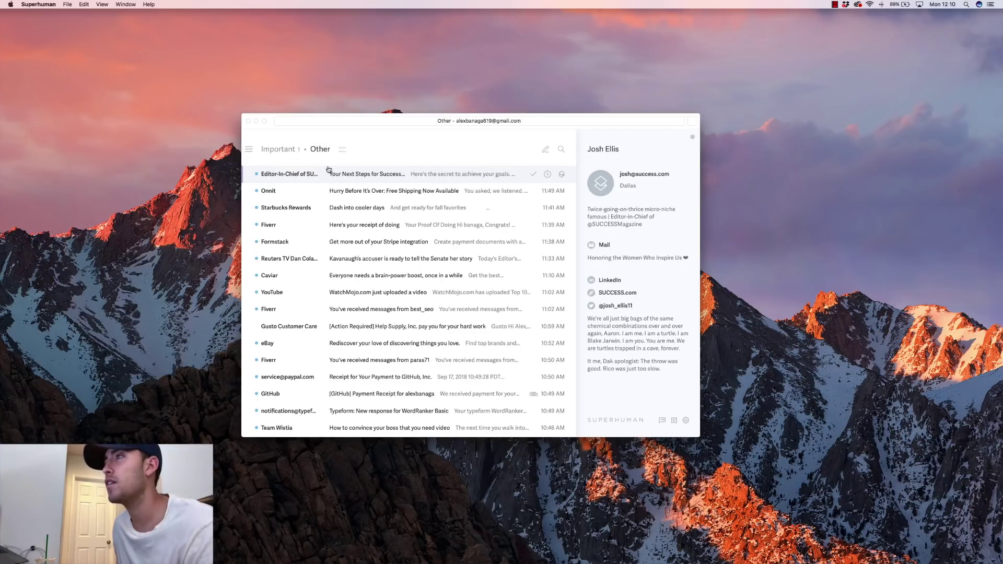
pyautogui.scroll(-3, 344, 244)
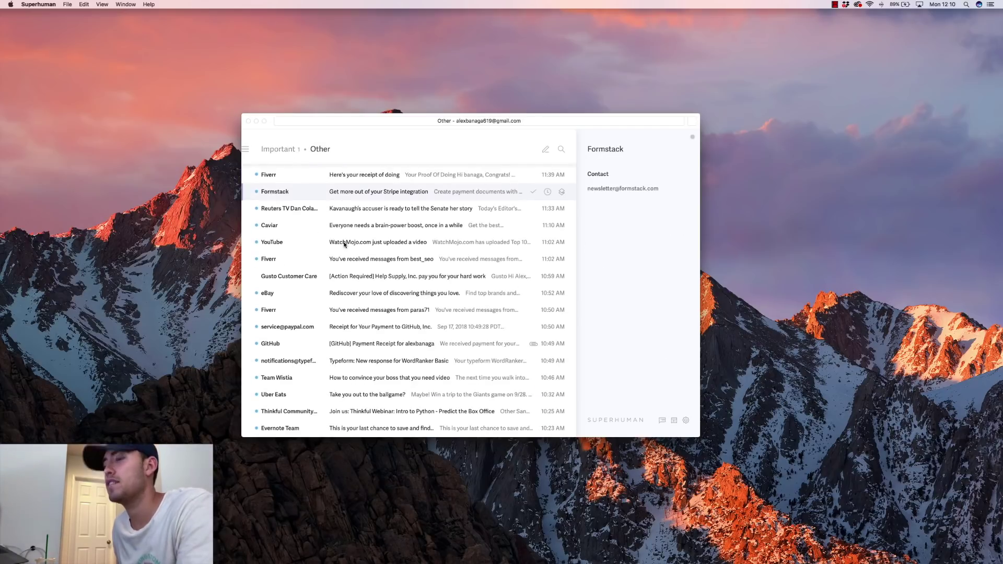
pyautogui.press('Tab')
pyautogui.press('g')
pyautogui.press('t')
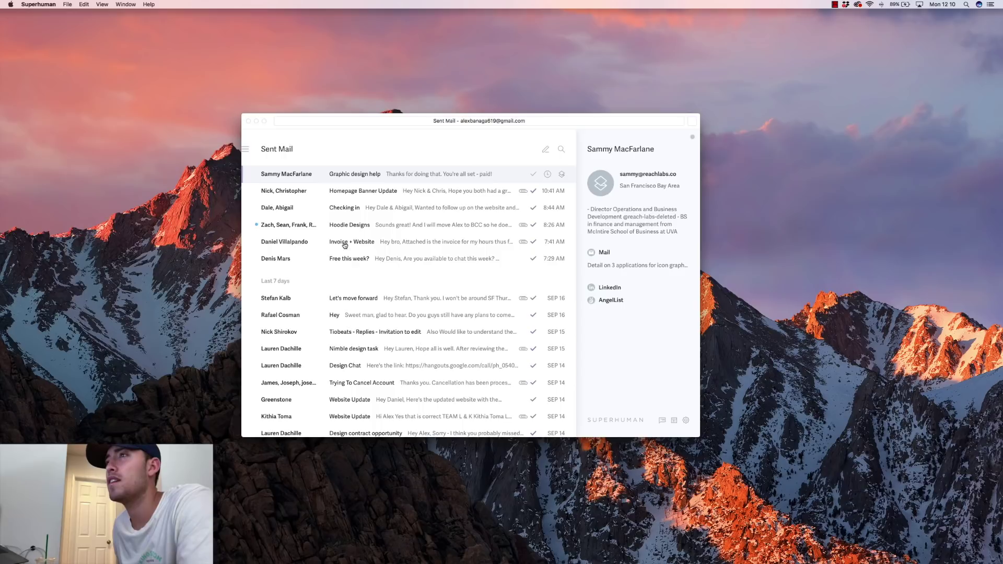
pyautogui.scroll(-1, 340, 233)
pyautogui.scroll(-4, 341, 232)
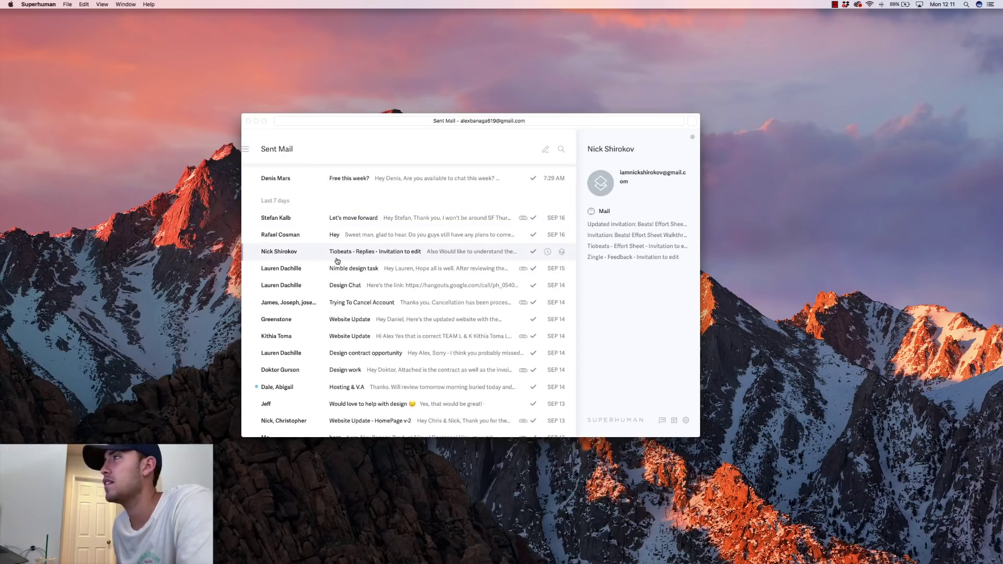
# View the sender, recipient and date details of the last message in "Tiobeats - Replies - Invitation to edit".
pyautogui.click(334, 254)
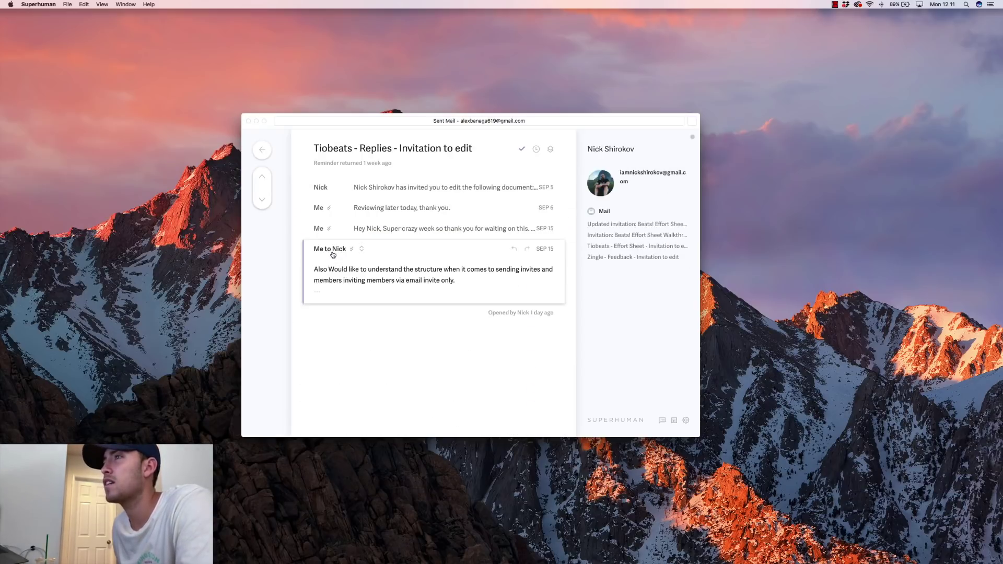
pyautogui.click(334, 254)
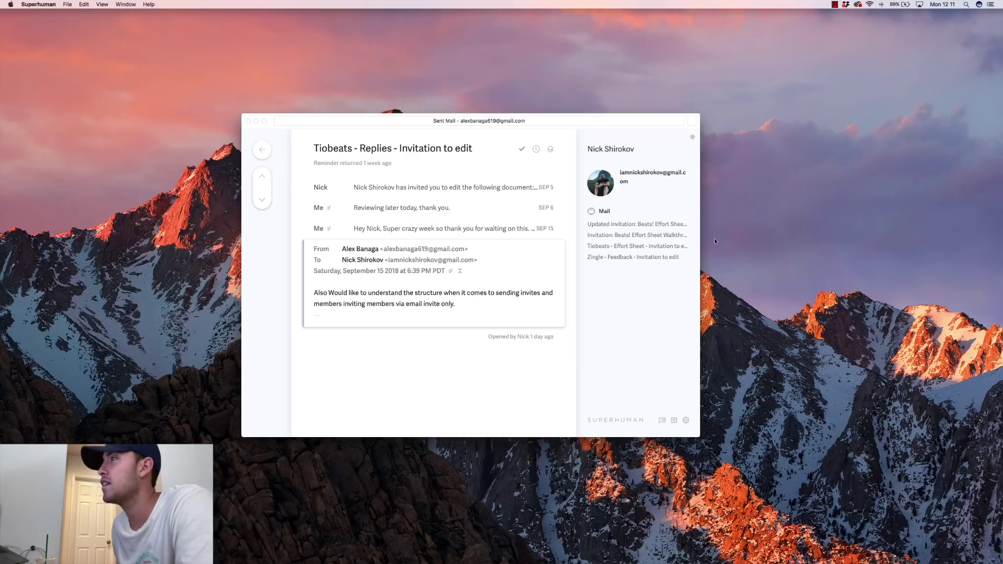
pyautogui.press('Escape')
# Browse further down Sent Mail and close the My Alarm Clock window that interrupts it.
pyautogui.scroll(-2, 316, 286)
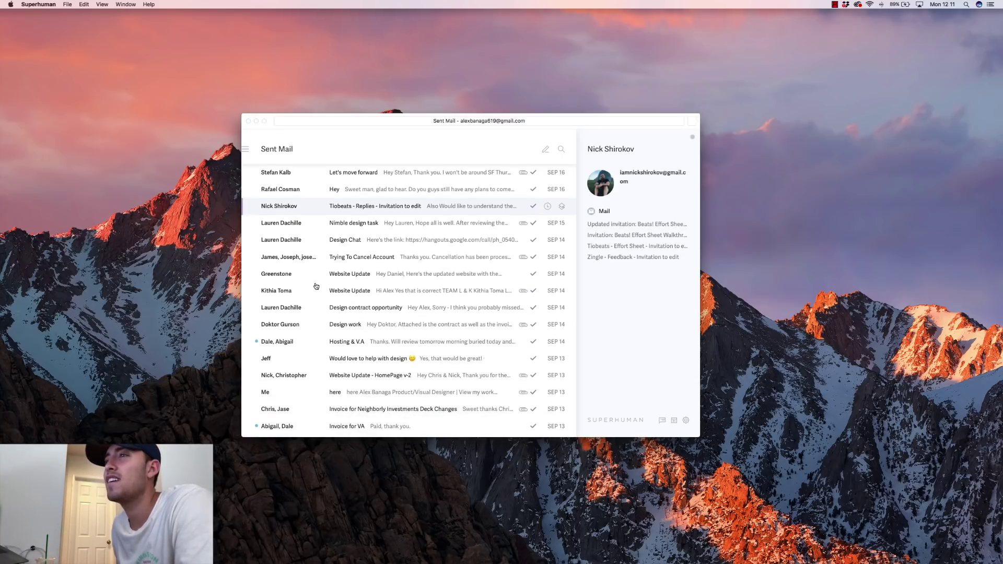
pyautogui.scroll(-3, 329, 302)
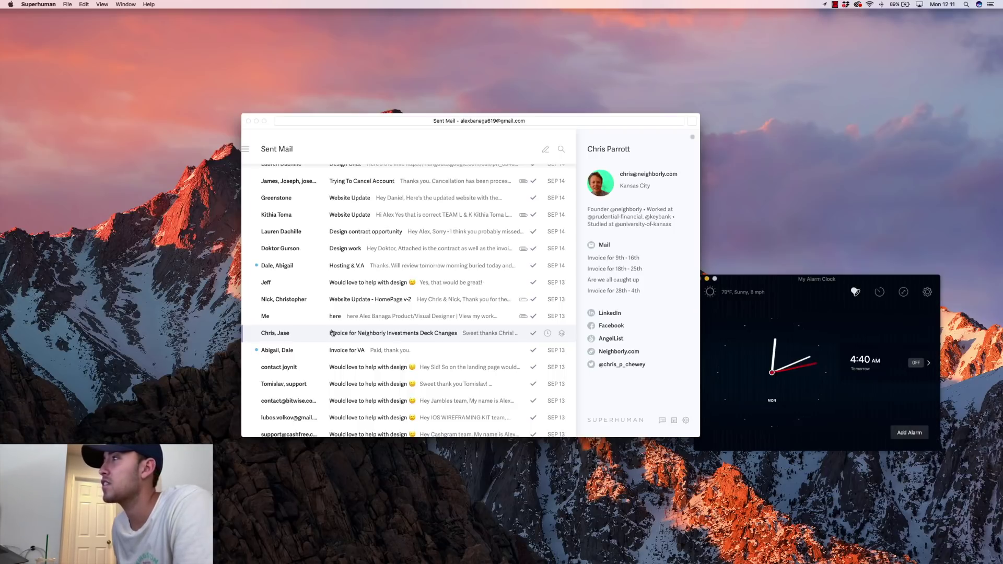
pyautogui.click(700, 280)
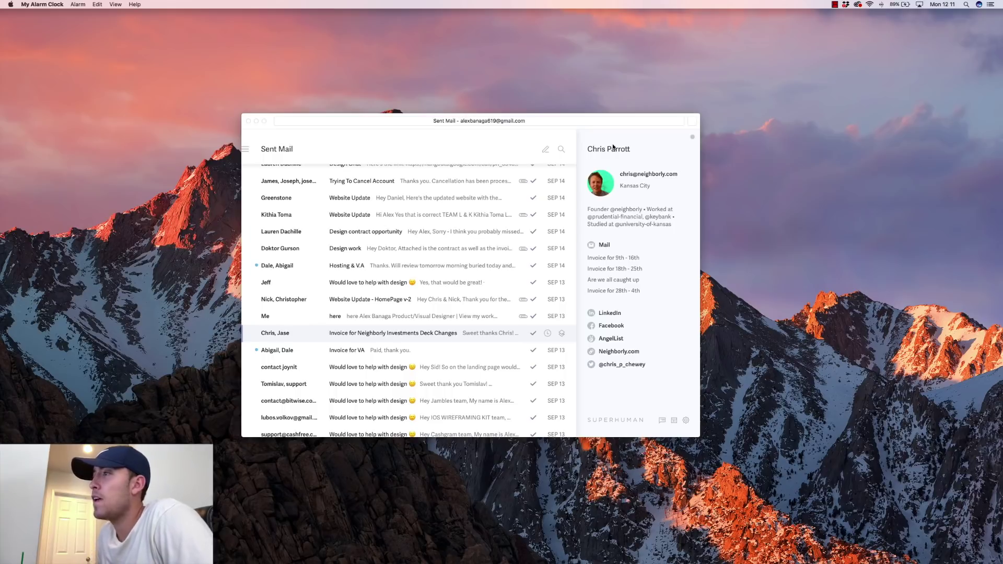
pyautogui.click(614, 316)
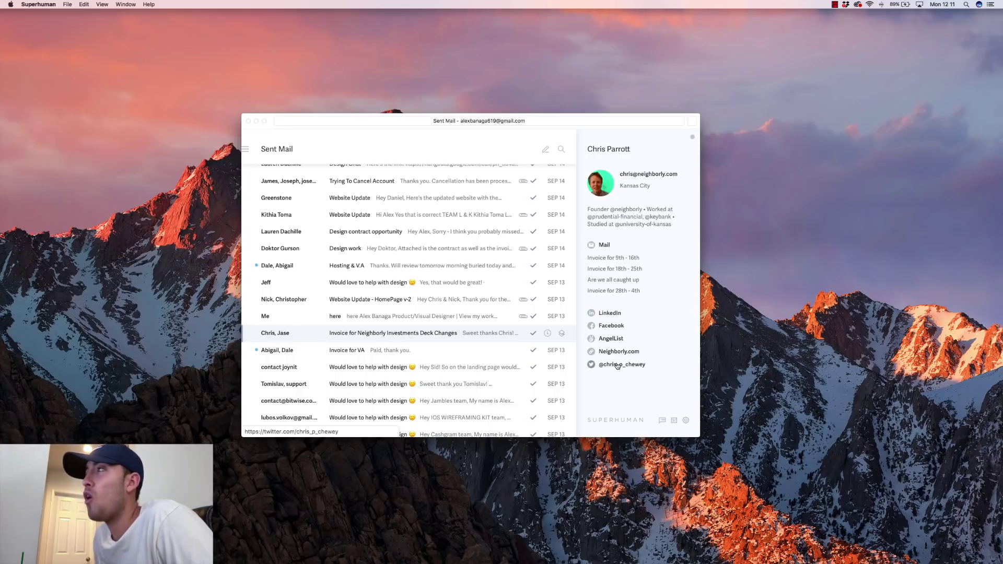
# Review the August 29 message in "Invoice for Neighborly Investments Deck Changes" and its second recipient's contact profile.
pyautogui.click(296, 341)
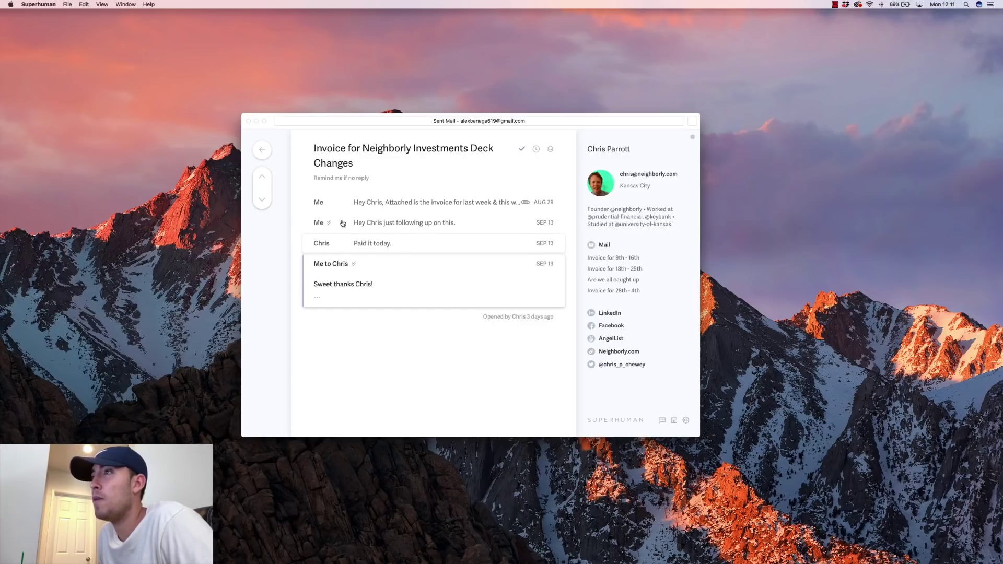
pyautogui.click(345, 205)
pyautogui.moveTo(343, 202)
pyautogui.moveTo(473, 213)
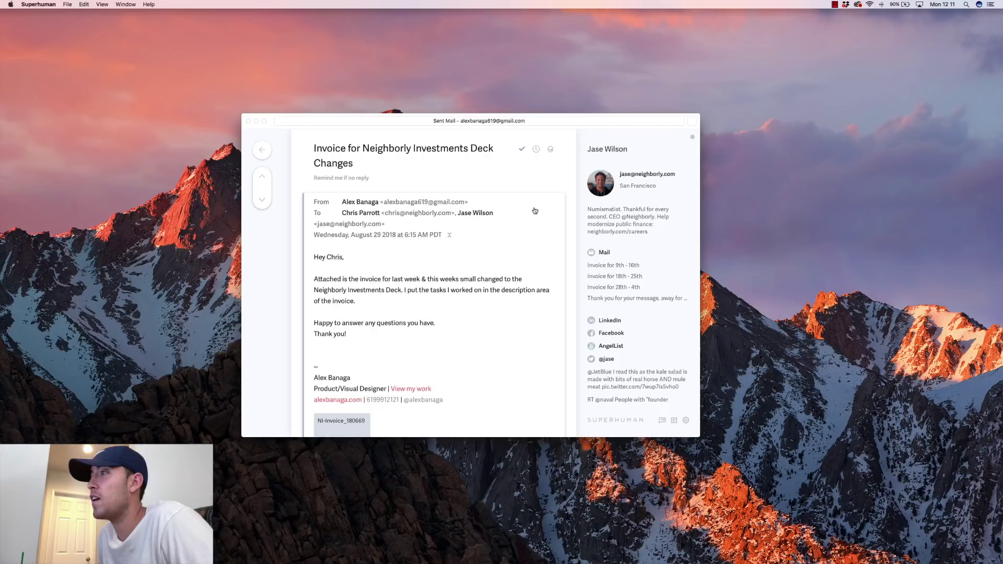
pyautogui.scroll(-3, 620, 300)
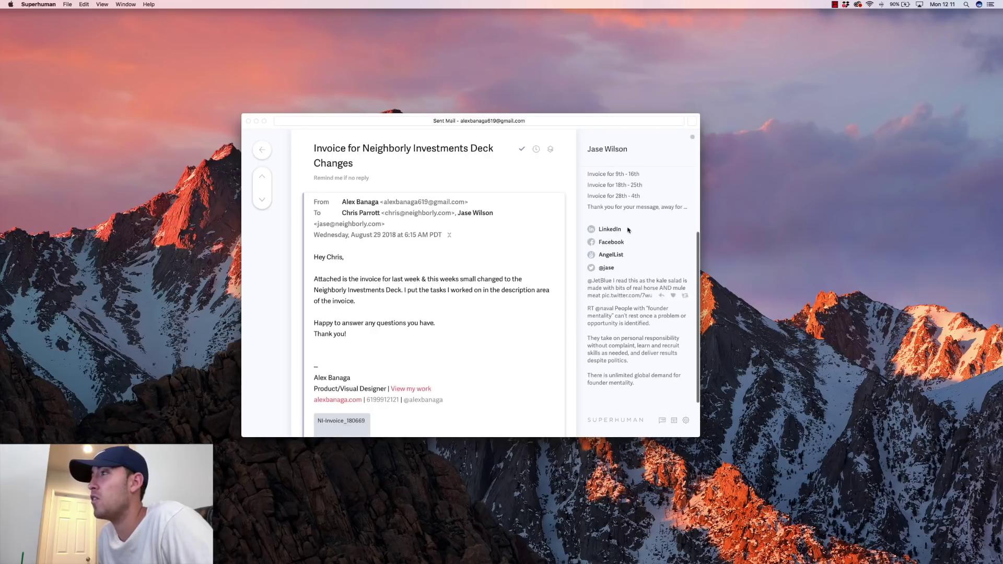
pyautogui.scroll(3, 632, 267)
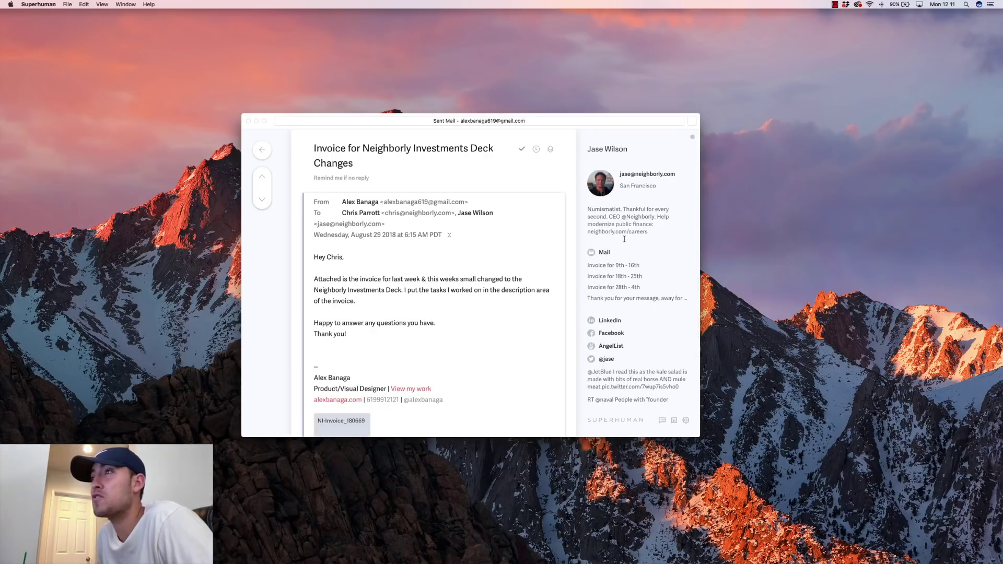
pyautogui.press('Escape')
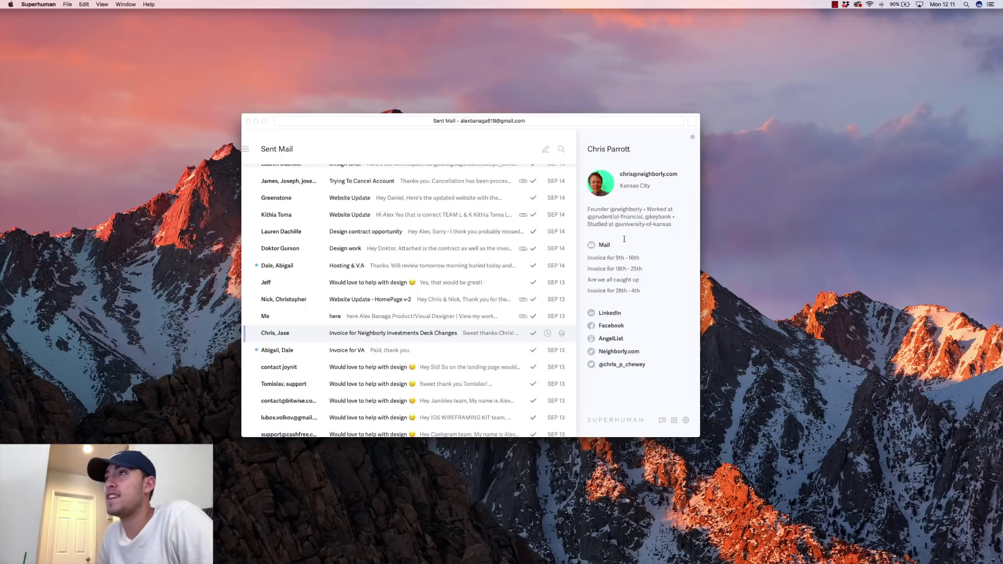
# From the Important inbox, view the "Graphic design help" sender's LinkedIn and AngelList profiles in Chrome and return to Superhuman.
pyautogui.press('g')
pyautogui.press('i')
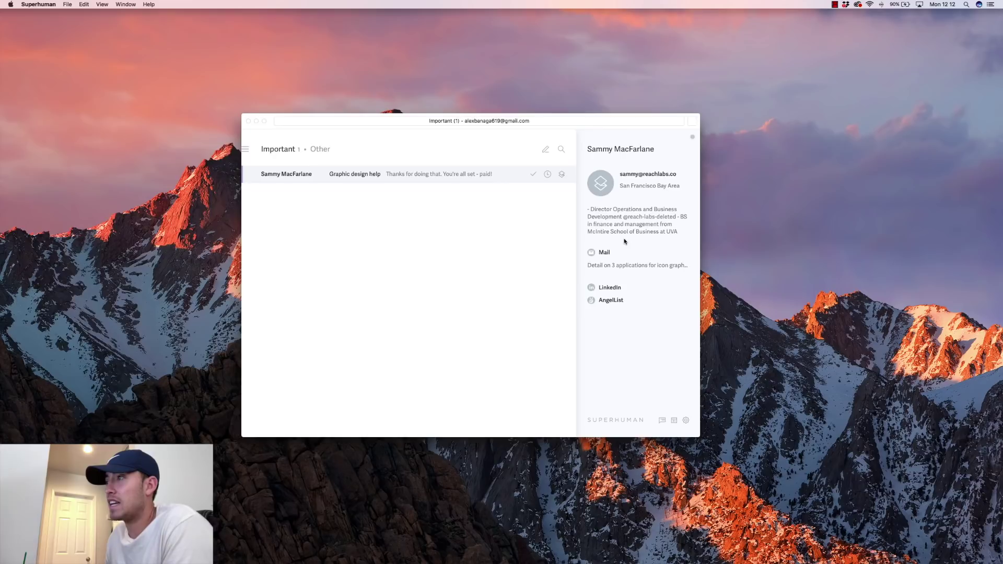
pyautogui.click(609, 287)
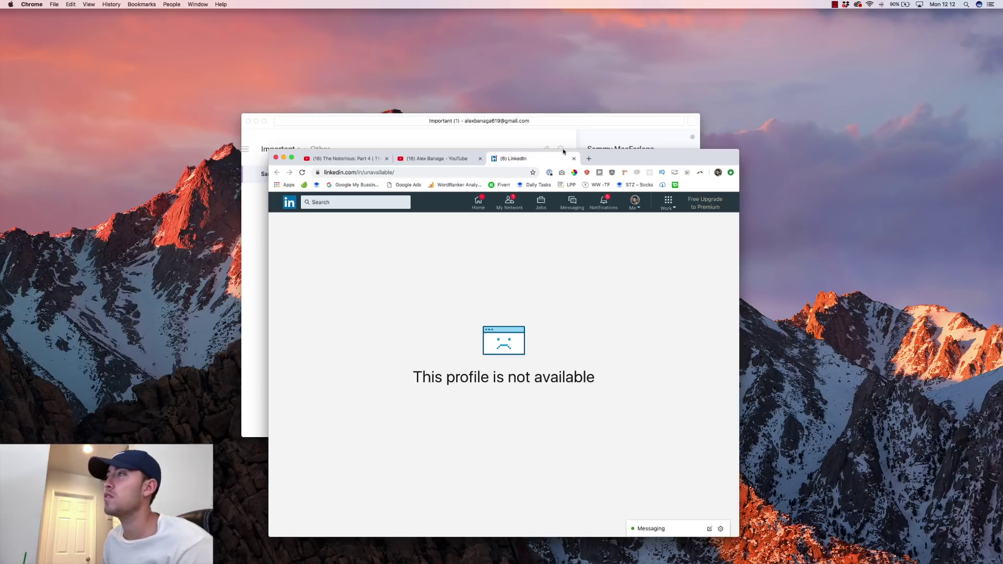
pyautogui.moveTo(653, 157); pyautogui.dragTo(713, 228)
pyautogui.click(563, 190)
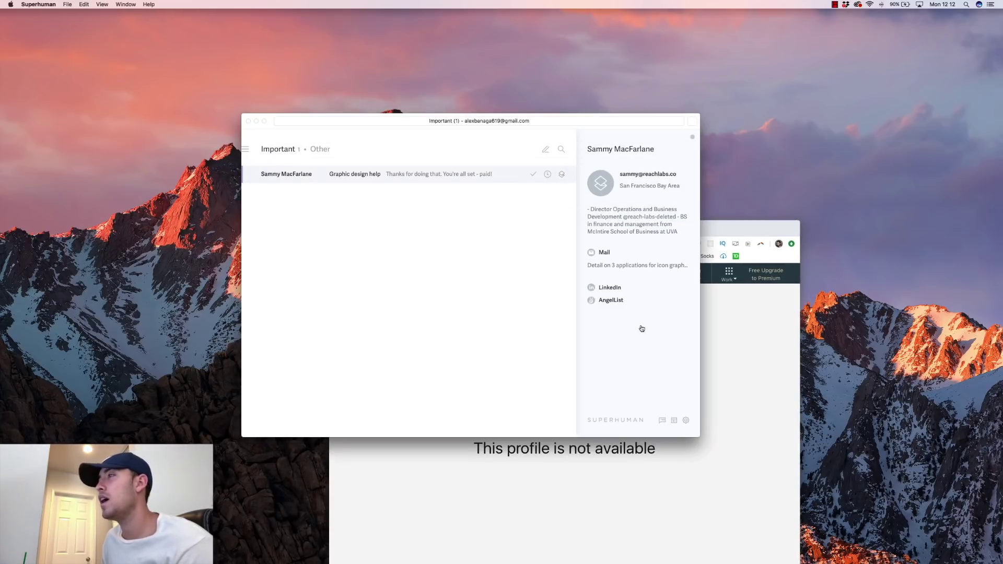
pyautogui.click(610, 300)
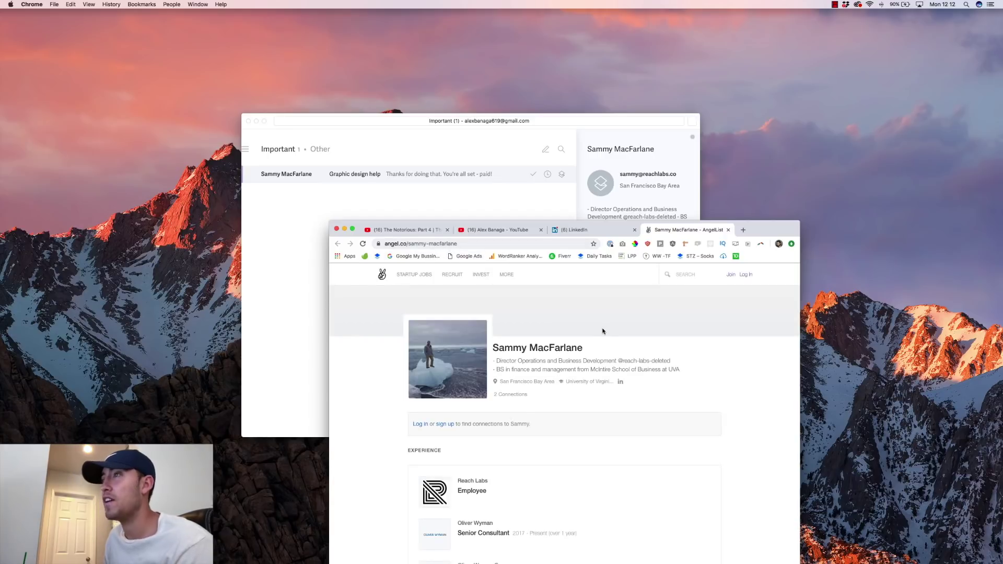
pyautogui.click(447, 215)
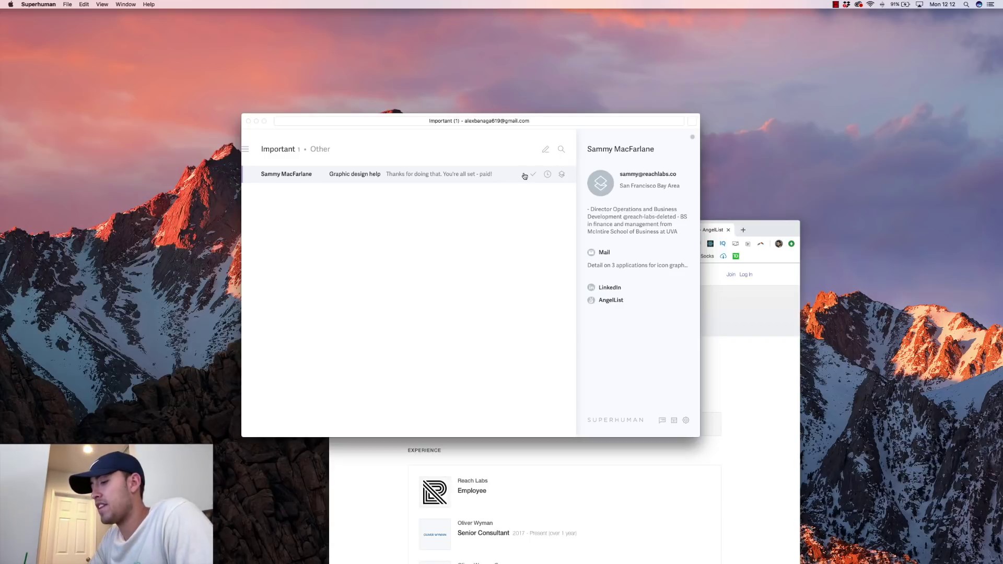
# Set an if-no-reply reminder on the "Graphic design help" conversation for today at 7 pm.
pyautogui.press('h')
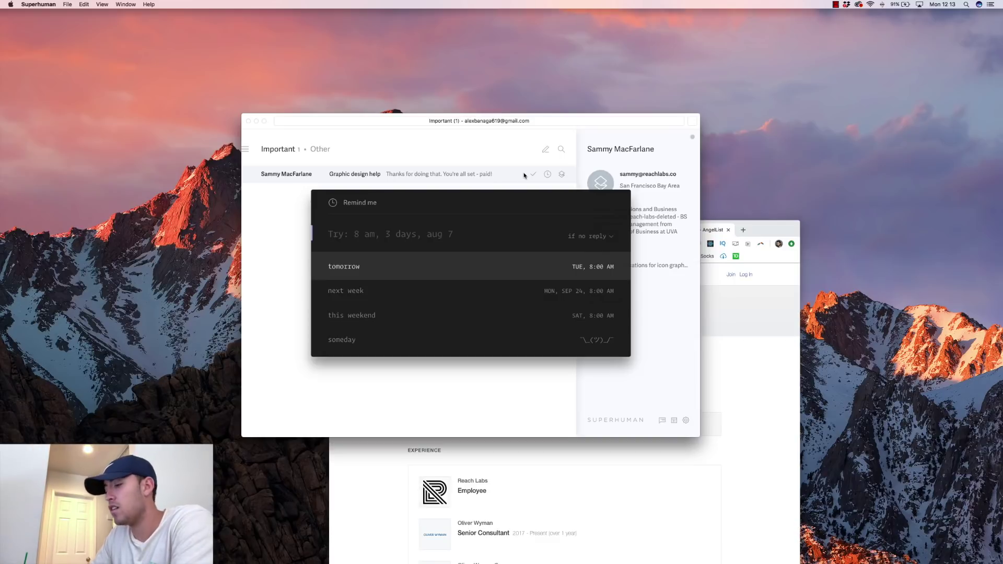
pyautogui.write('at ')
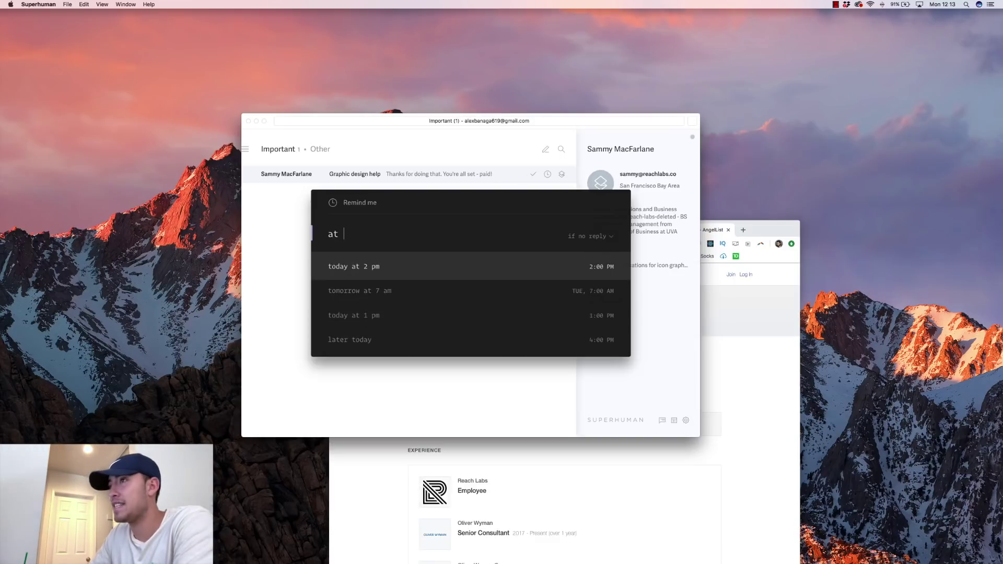
pyautogui.write('7pm')
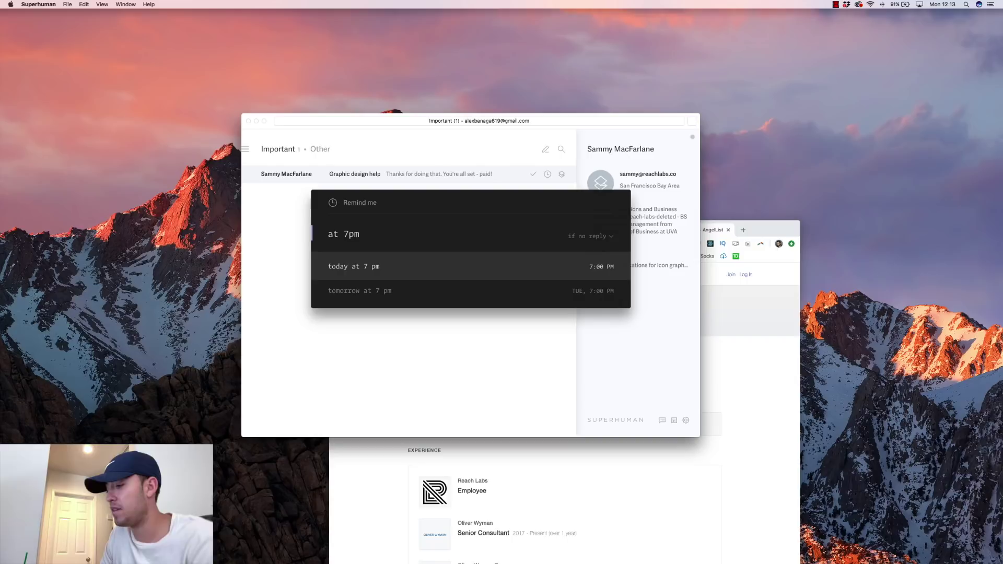
pyautogui.press('Return')
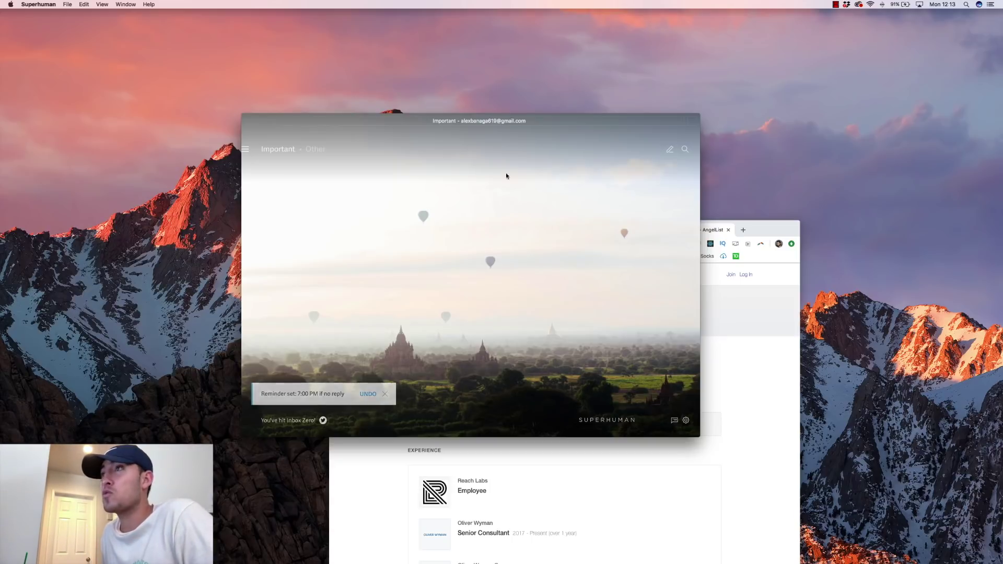
# View the list of connected email accounts and switch between them to look at their inboxes.
pyautogui.click(250, 153)
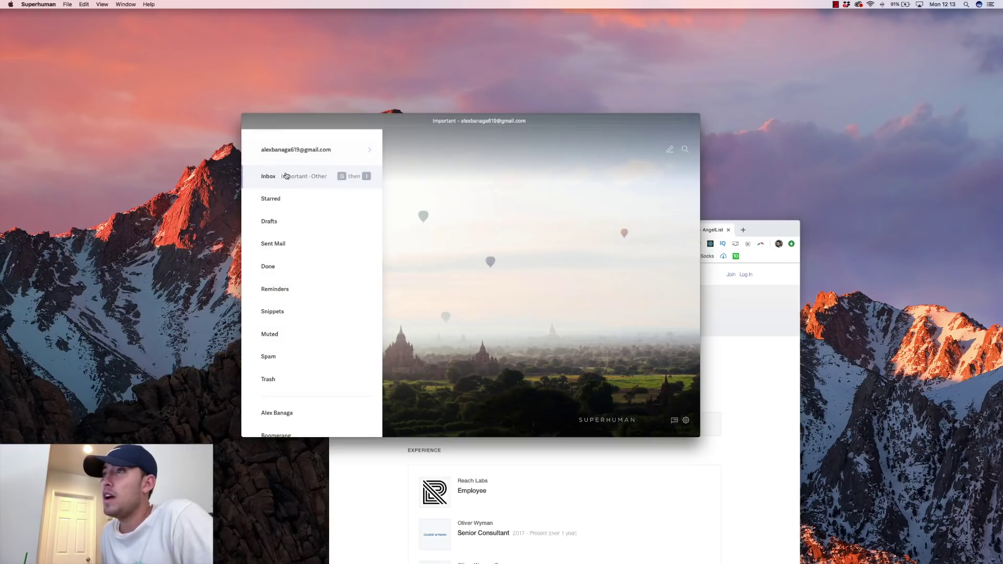
pyautogui.click(307, 154)
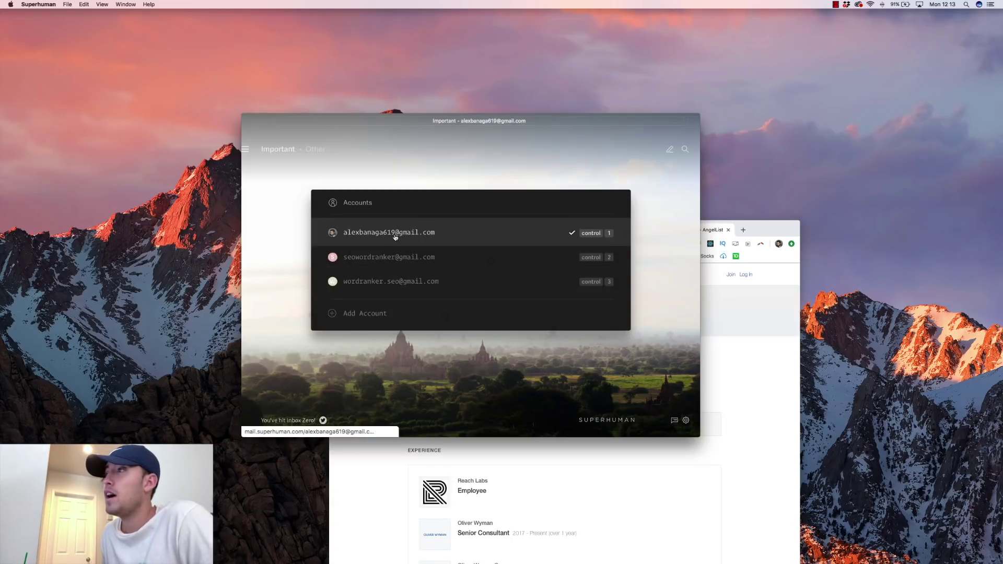
pyautogui.click(433, 165)
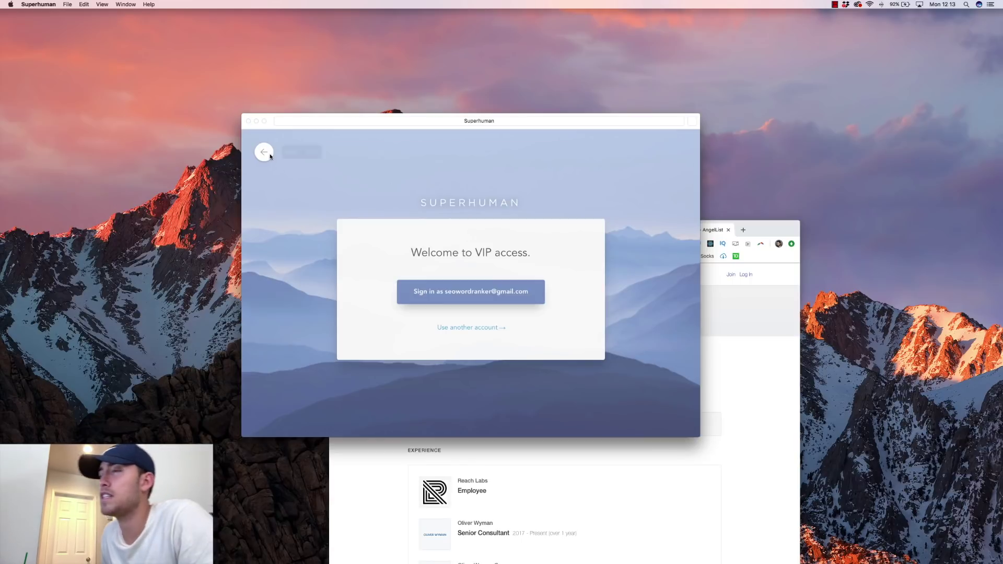
pyautogui.hotkey('ctrl', '2')
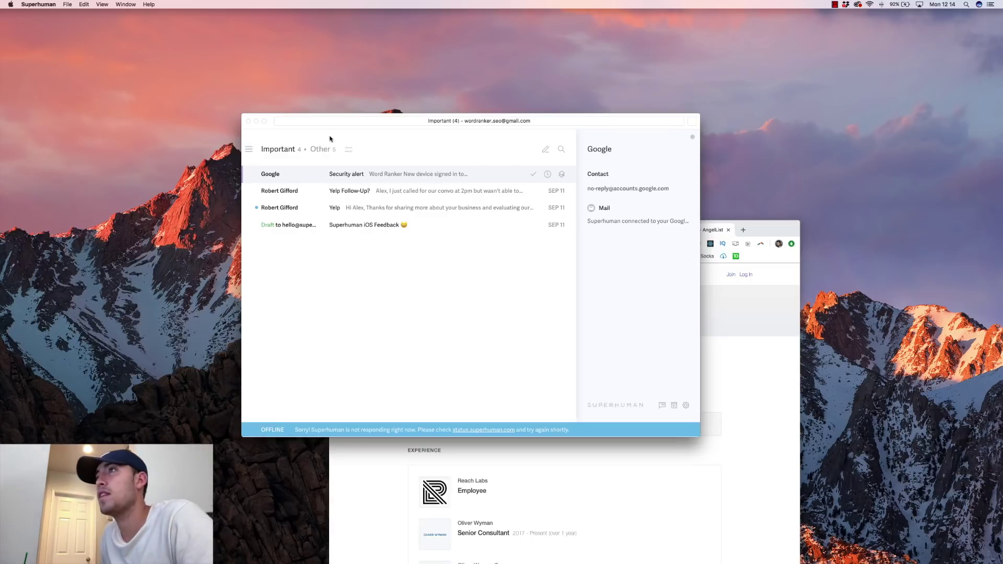
# Look through the mailbox folders and labels of the primary account.
pyautogui.click(252, 152)
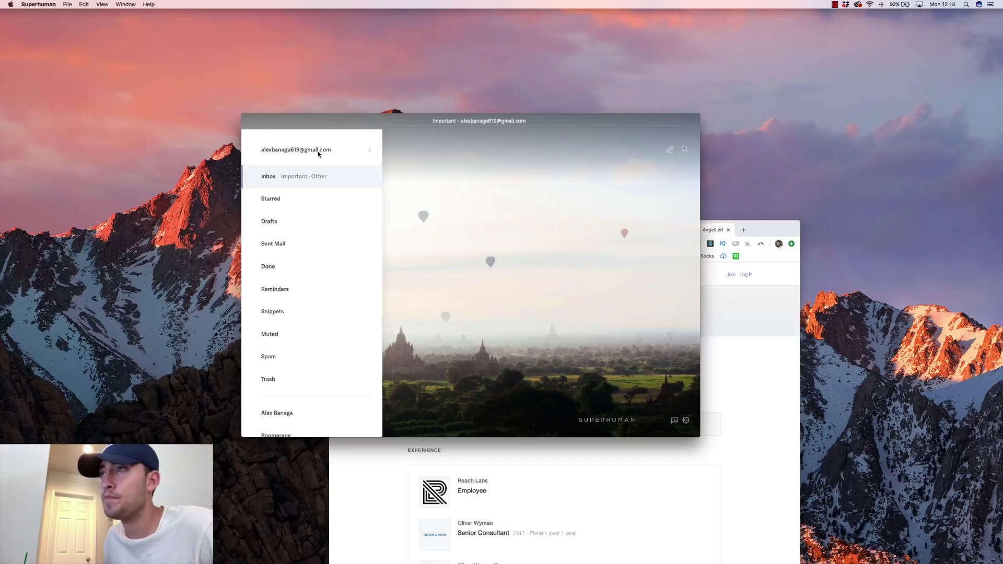
pyautogui.scroll(-3, 329, 236)
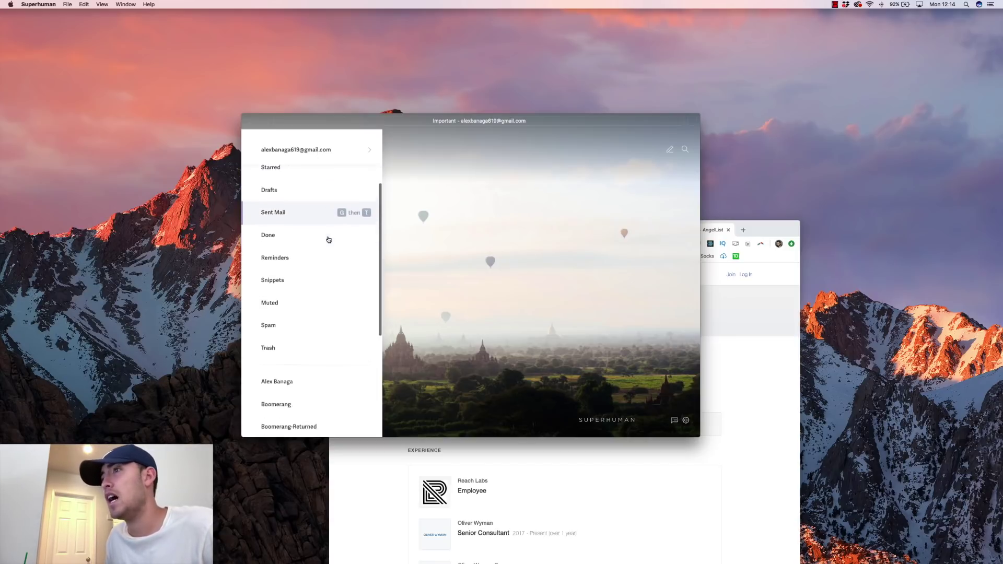
pyautogui.scroll(2, 328, 239)
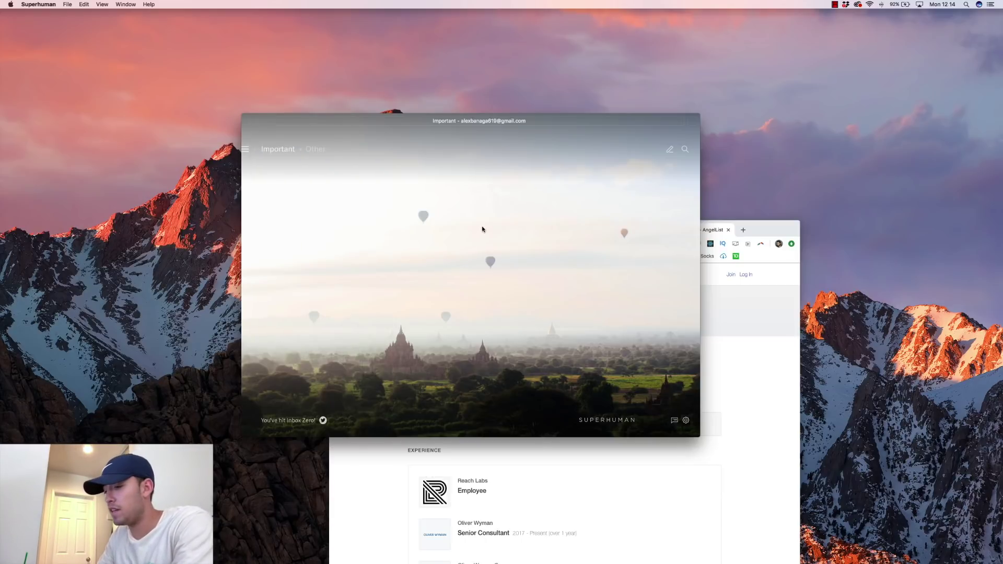
# Compose a new message addressed to the account owner's own Gmail contact with the subject "Quote for Landing Page".
pyautogui.press('c')
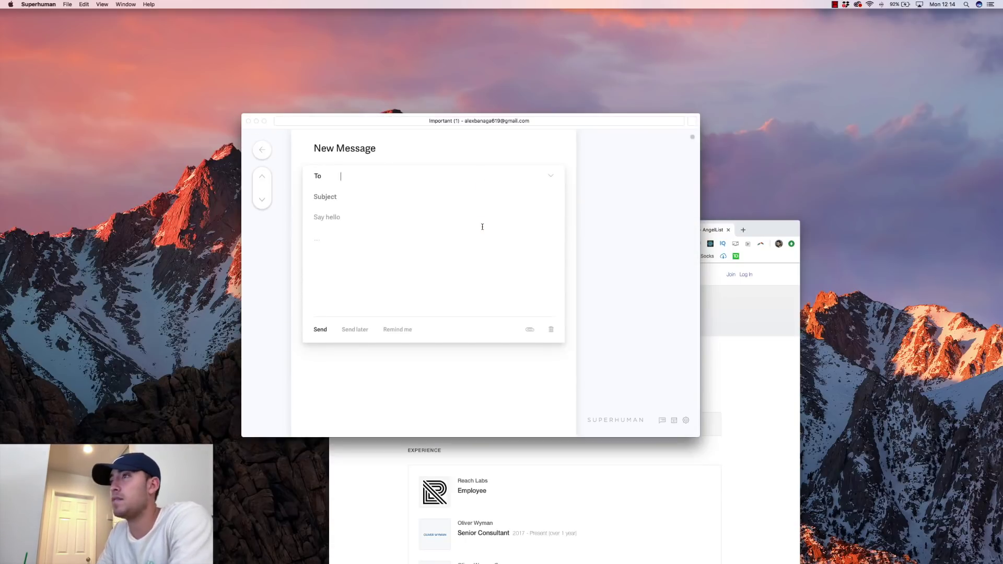
pyautogui.write("alex'")
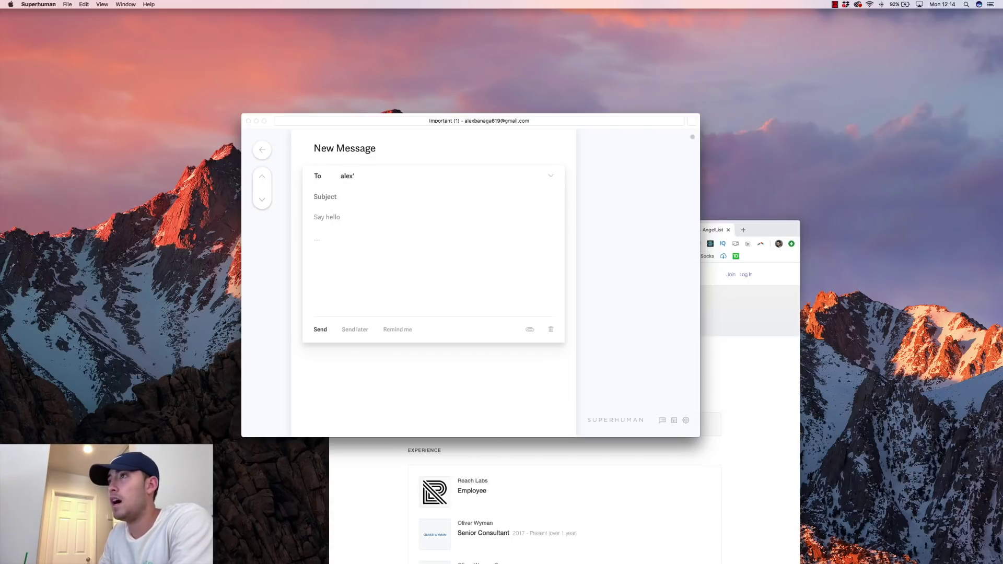
pyautogui.press('BackSpace')
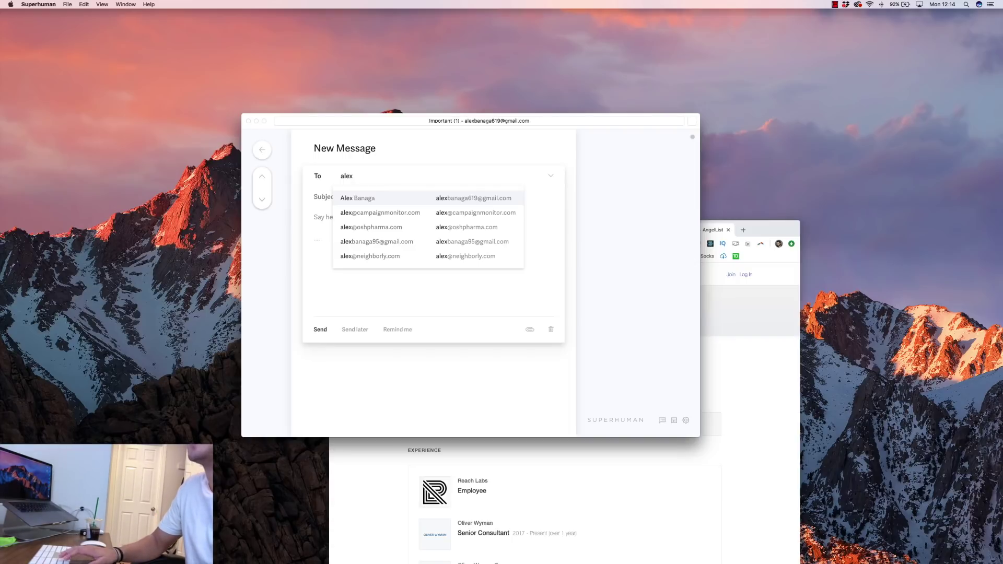
pyautogui.press('Tab')
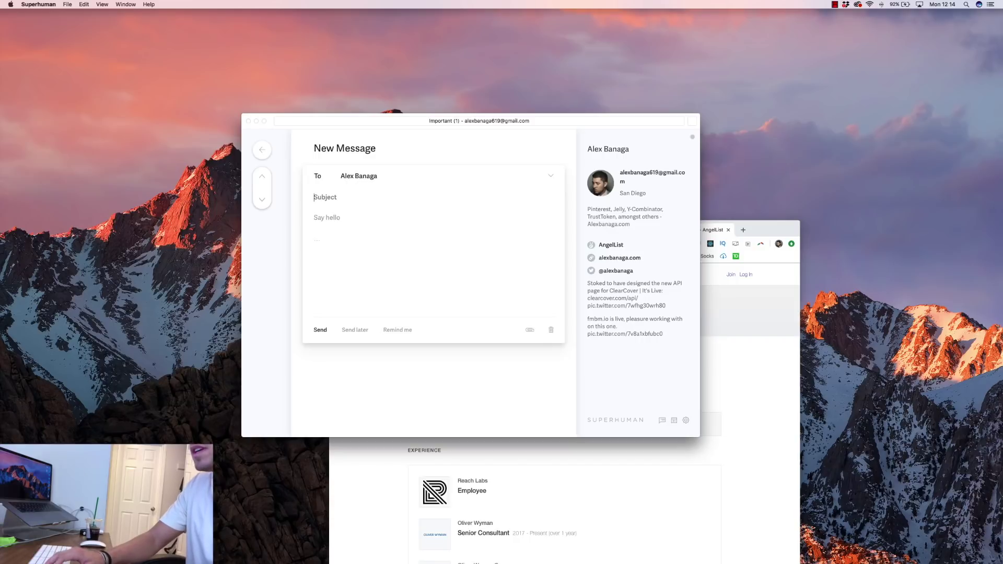
pyautogui.write('Qu')
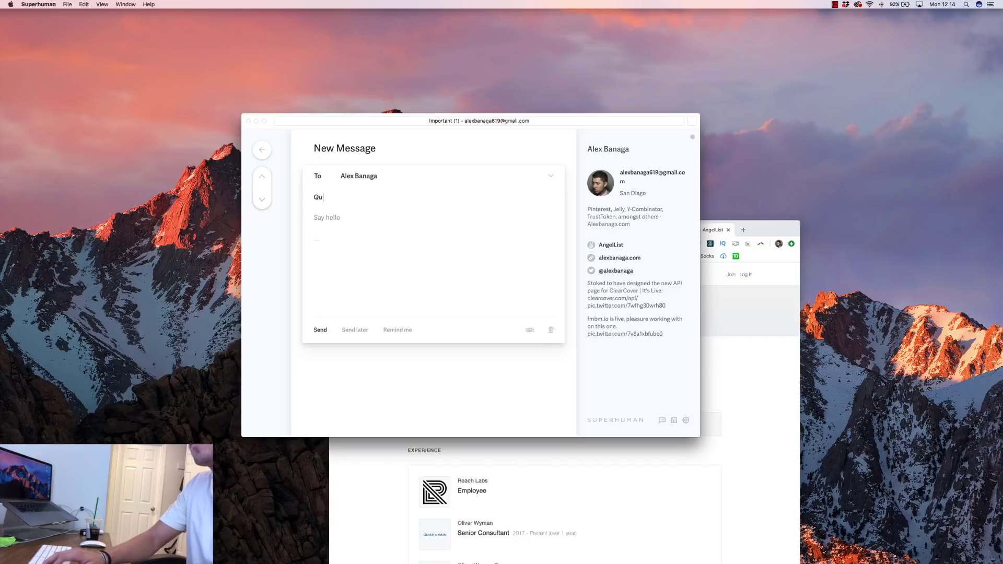
pyautogui.write('ote for Landing Page')
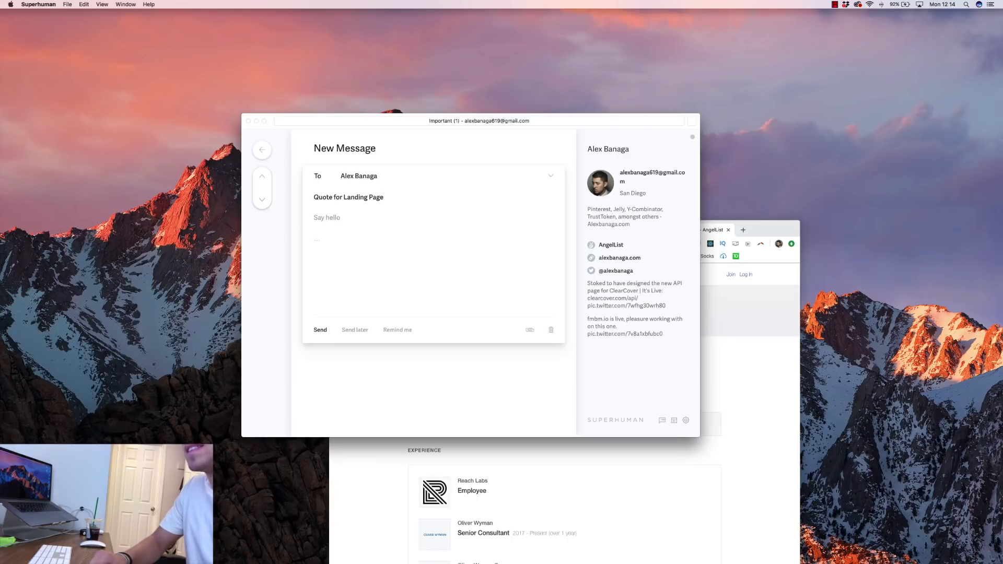
# Bring up the saved snippets for the message body and browse through the whole list.
pyautogui.click(314, 217)
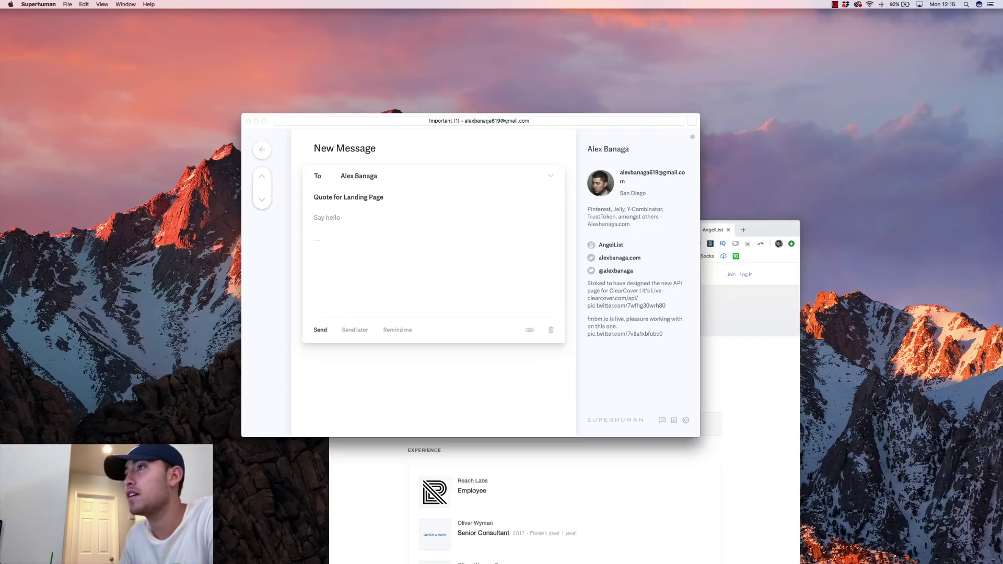
pyautogui.press('super+semicolon')
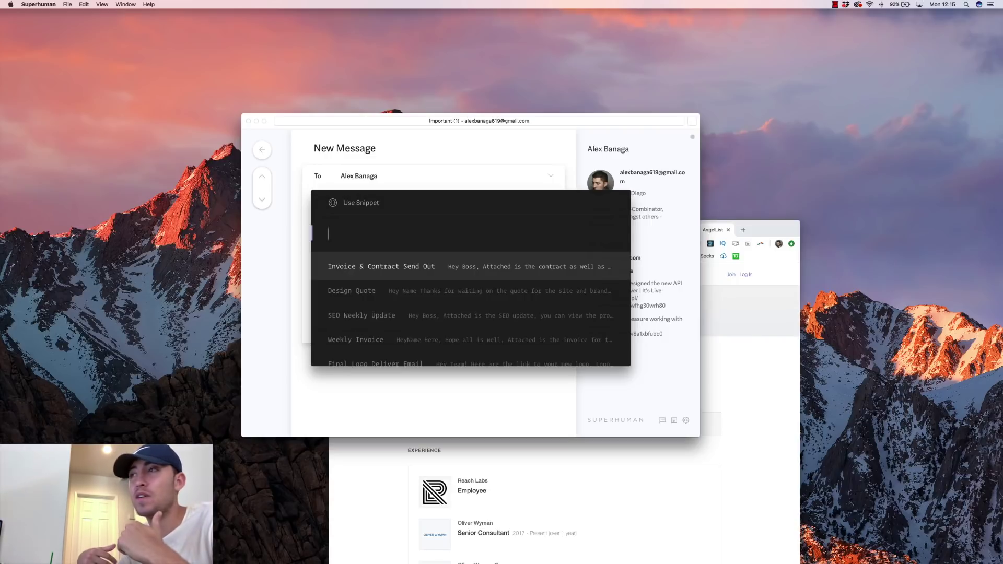
pyautogui.press('Down')
pyautogui.press('Down')
pyautogui.press('Down')
pyautogui.press('Down')
pyautogui.press('Down')
pyautogui.press('Down')
pyautogui.press('Down')
pyautogui.press('Down')
pyautogui.press('Down')
pyautogui.press('Down')
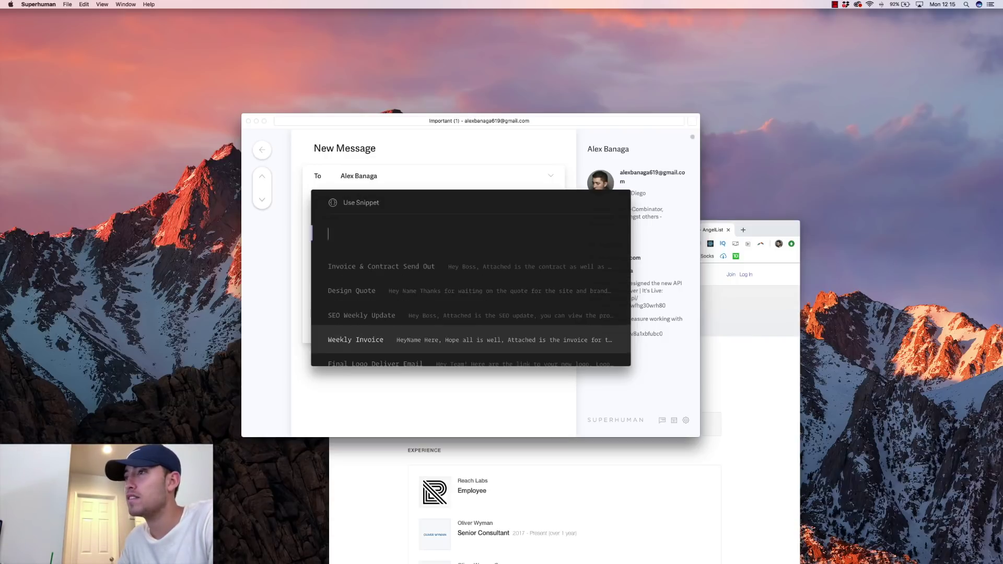
pyautogui.press('Down')
pyautogui.press('Down')
pyautogui.press('Down')
pyautogui.press('Down')
pyautogui.press('Down')
pyautogui.press('Down')
pyautogui.press('Down')
pyautogui.press('Down')
pyautogui.press('Down')
pyautogui.press('Down')
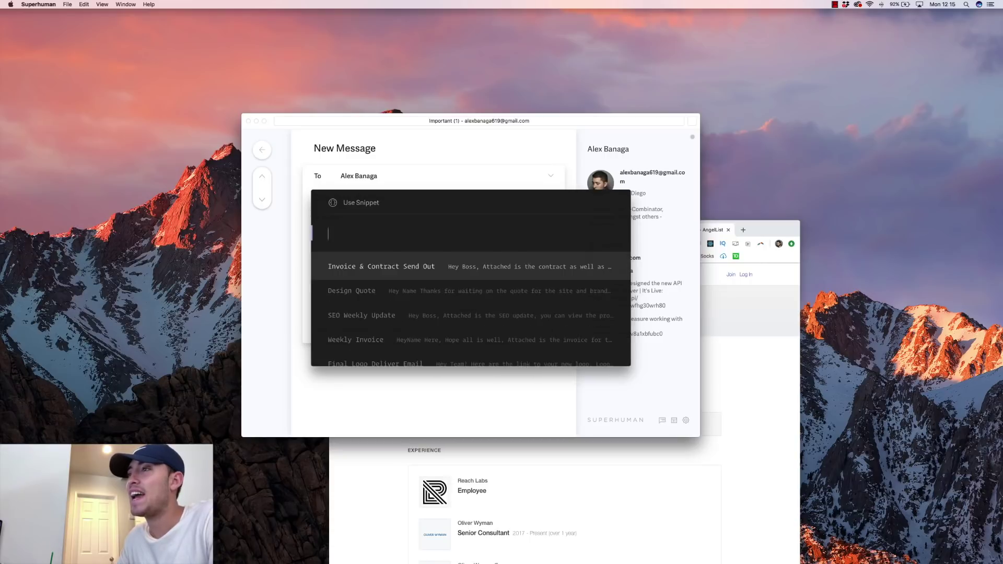
pyautogui.press('Down')
pyautogui.press('Down')
pyautogui.press('Down')
pyautogui.press('Down')
pyautogui.press('Down')
pyautogui.press('Down')
pyautogui.press('Down')
pyautogui.press('Down')
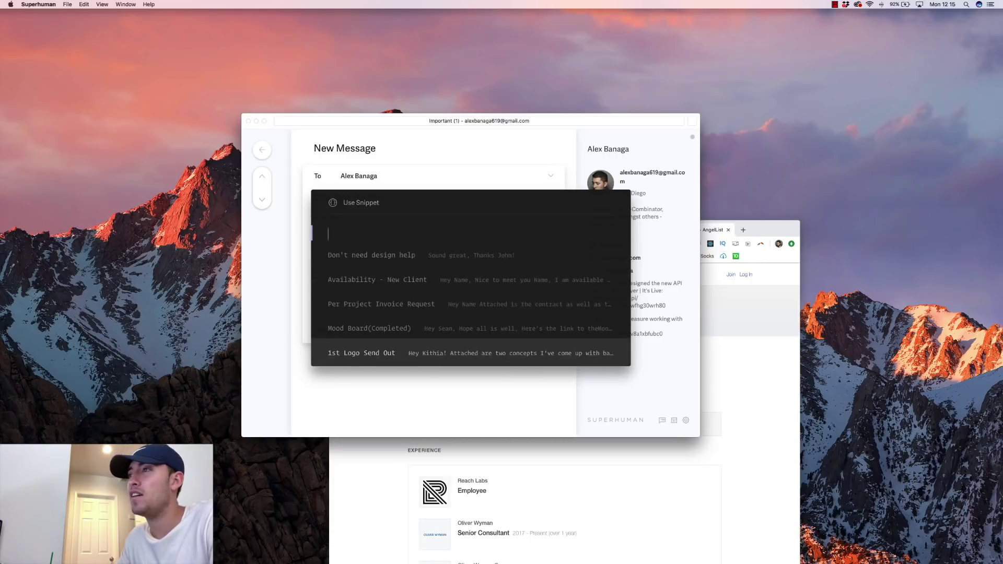
pyautogui.press('Down')
pyautogui.press('Down')
pyautogui.press('Down')
pyautogui.press('Down')
pyautogui.press('Down')
pyautogui.press('Down')
pyautogui.press('Down')
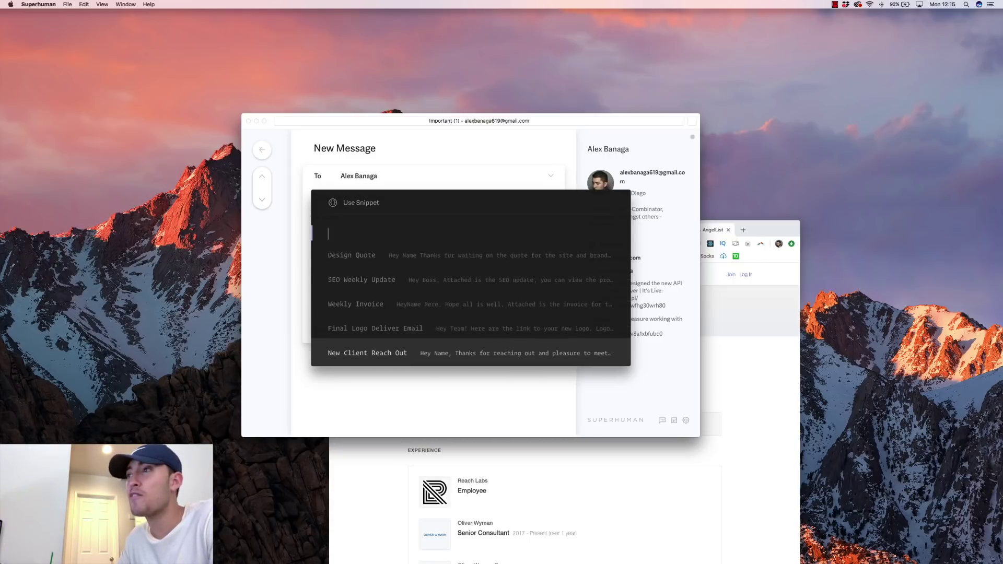
pyautogui.press('Down')
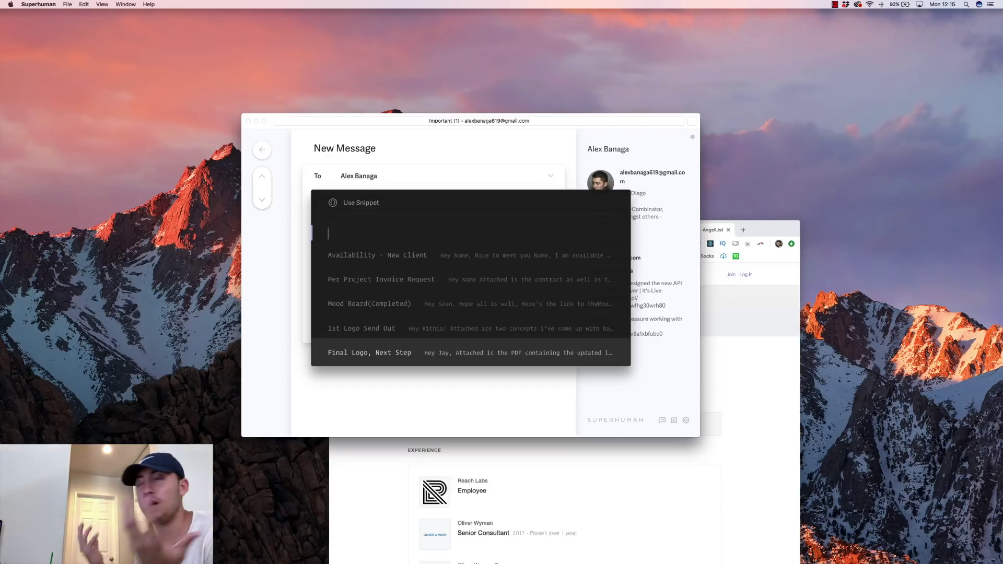
# Insert the "Design Quote" snippet into the message body.
pyautogui.press('Up')
pyautogui.press('Up')
pyautogui.press('Up')
pyautogui.press('Up')
pyautogui.press('Up')
pyautogui.press('Up')
pyautogui.press('Up')
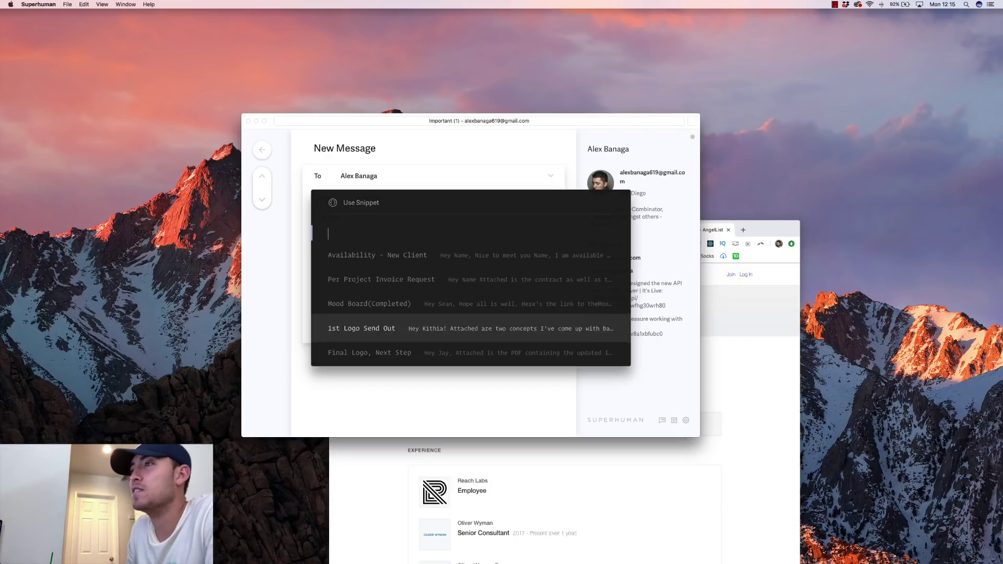
pyautogui.press('Up')
pyautogui.press('Up')
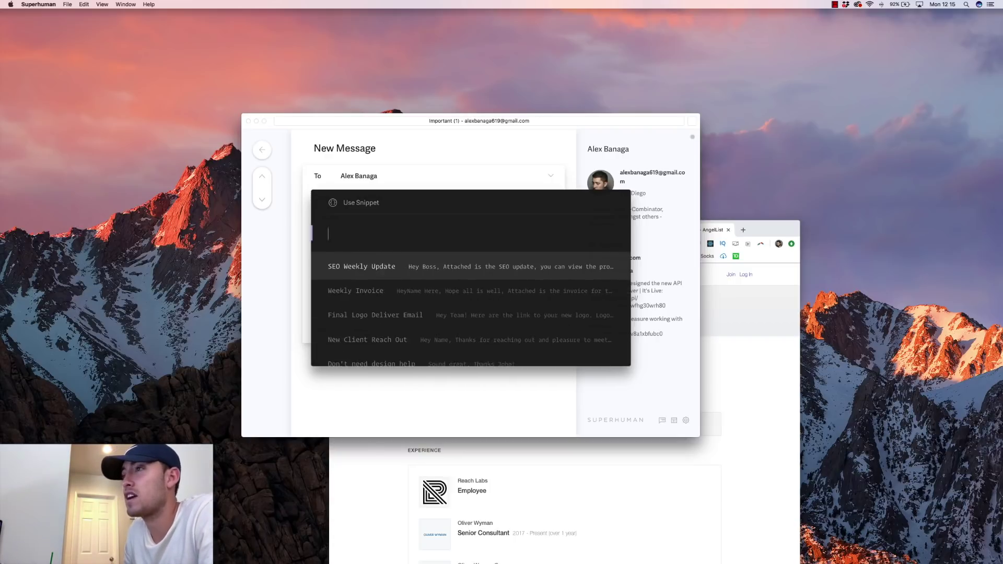
pyautogui.press('Up')
pyautogui.press('Up')
pyautogui.press('Down')
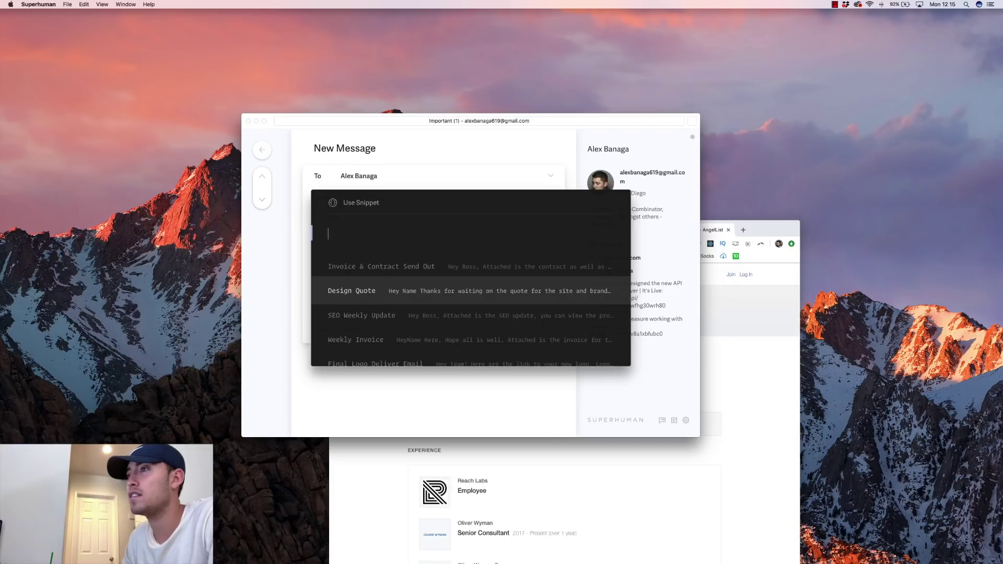
pyautogui.press('Return')
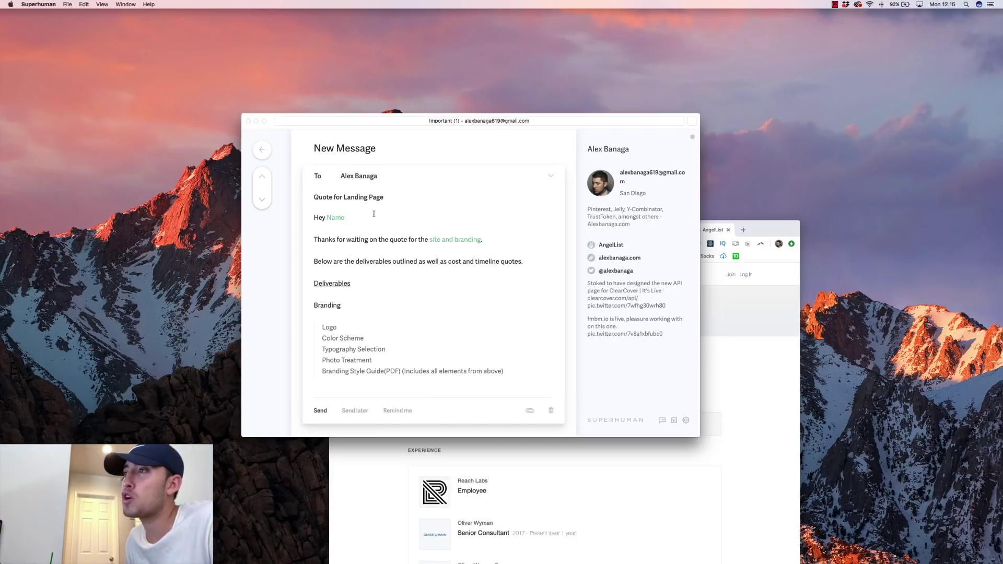
# Replace the green "Name" placeholder in the greeting with the recipient's first name and set its text color to black.
pyautogui.moveTo(350, 215); pyautogui.dragTo(327, 217)
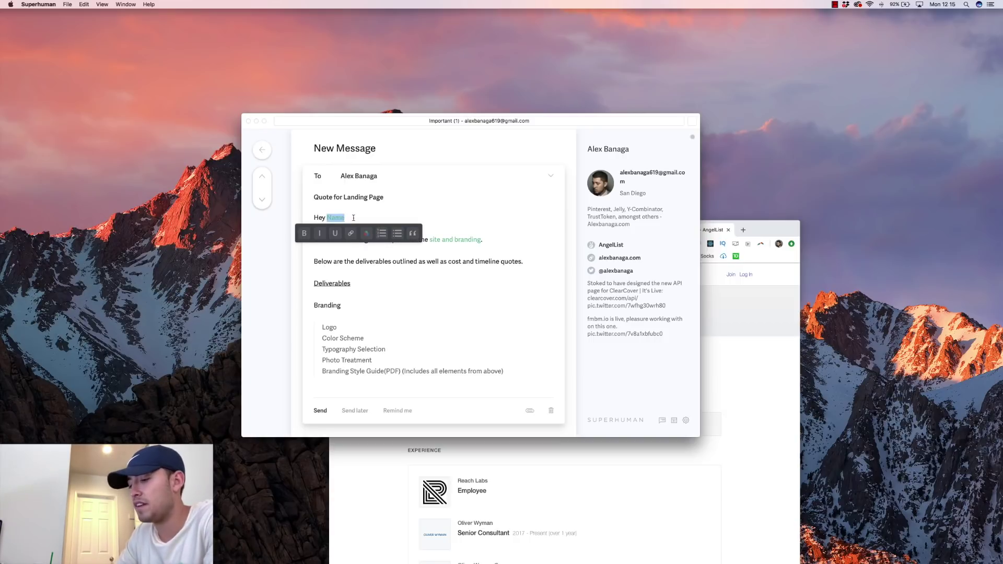
pyautogui.write('Alex')
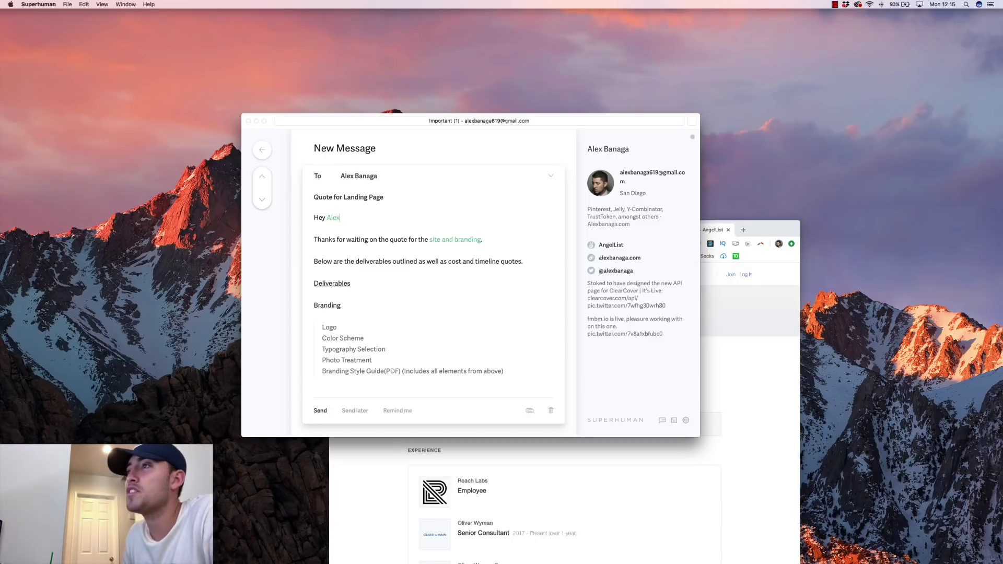
pyautogui.hotkey('shift', 'alt', 'Left')
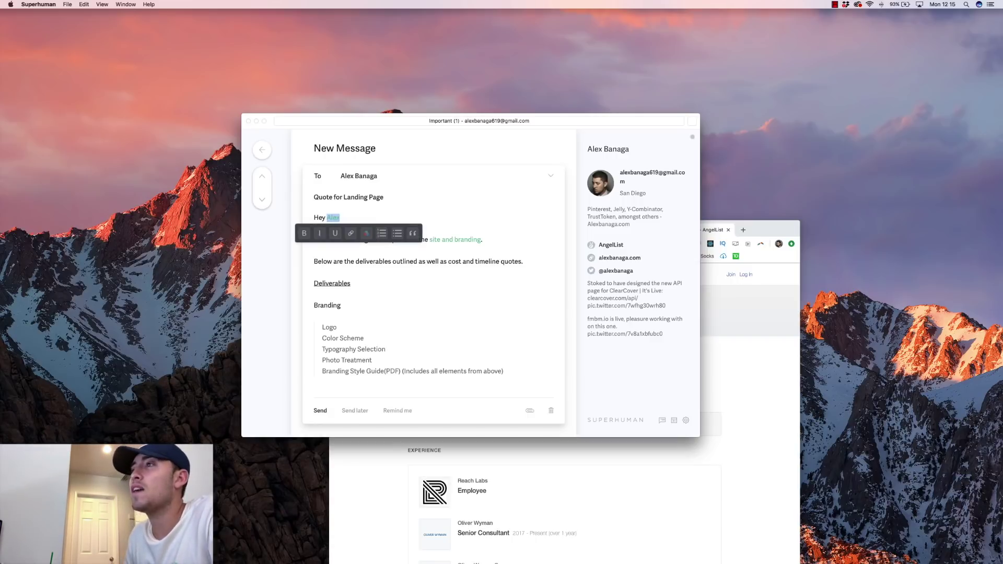
pyautogui.press('super+shift+c')
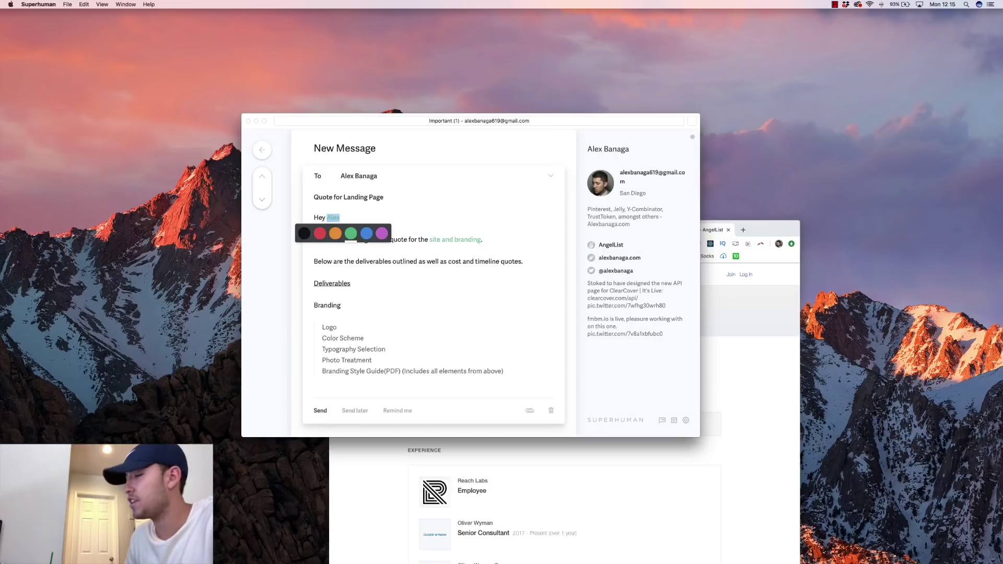
pyautogui.press('Left')
pyautogui.press('Left')
pyautogui.press('Left')
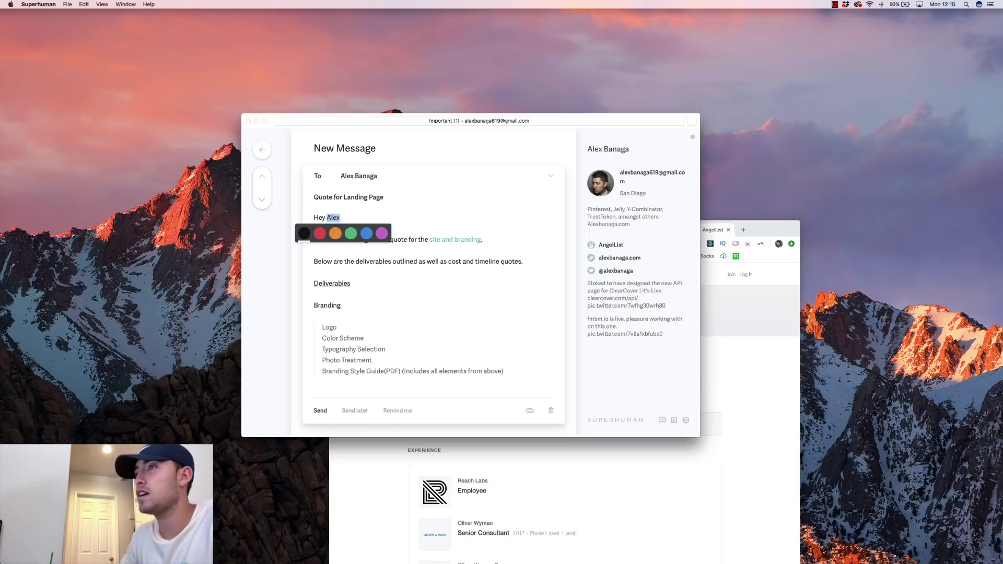
pyautogui.press('Return')
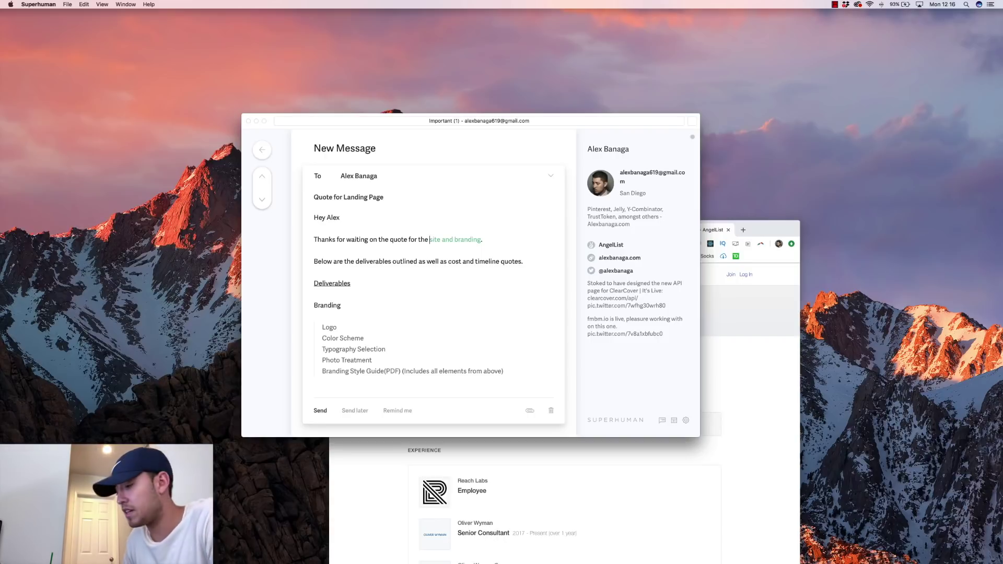
# Replace the green "site and branding" placeholder in the opening sentence with "landing page re design".
pyautogui.hotkey('shift', 'alt', 'Right')
pyautogui.hotkey('shift', 'alt', 'Right')
pyautogui.hotkey('shift', 'alt', 'Right')
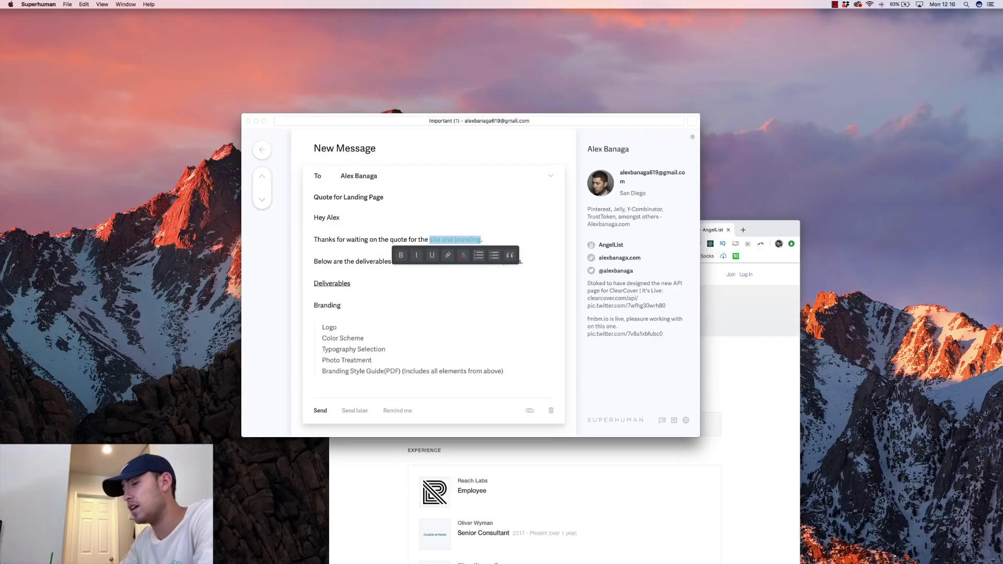
pyautogui.write('landing p')
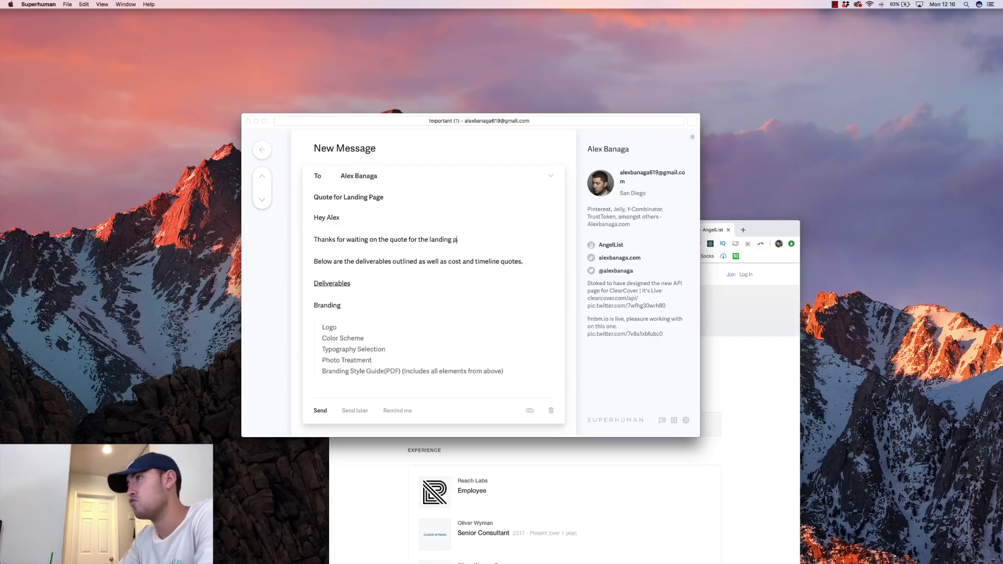
pyautogui.write('age re design.')
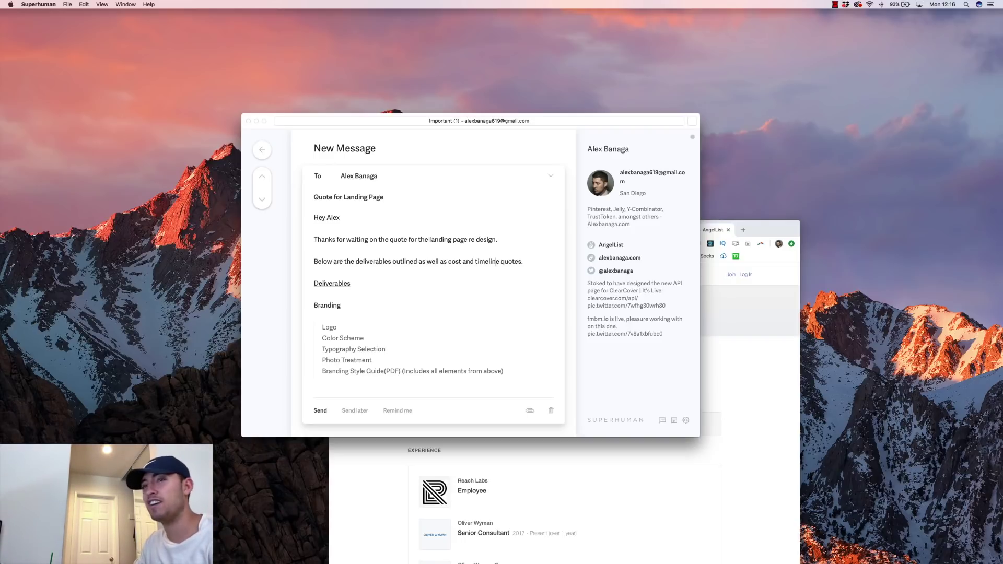
# Review the rest of the quote message, from the branding deliverables through the timeline and costs to the closing line.
pyautogui.click(314, 294)
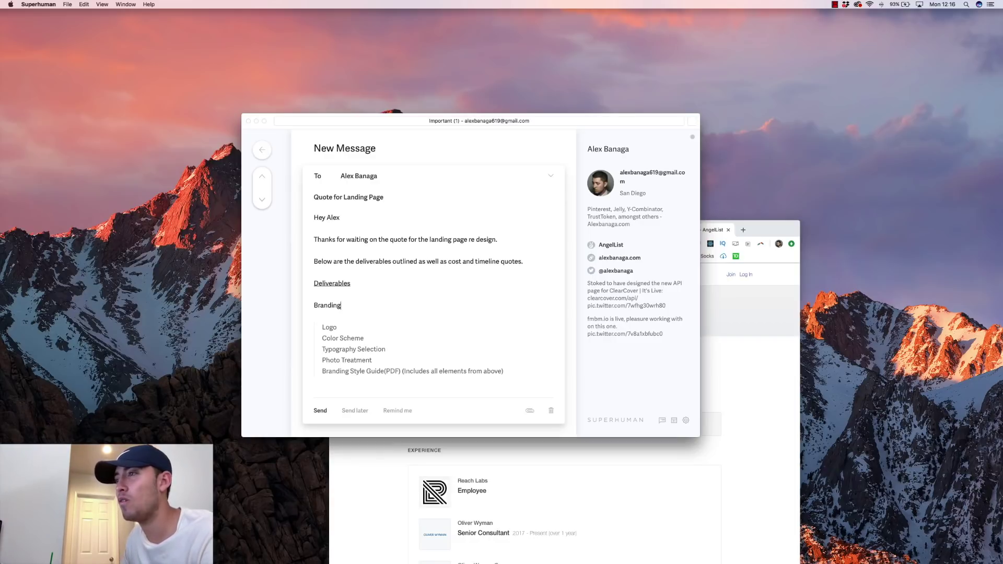
pyautogui.press('super+v')
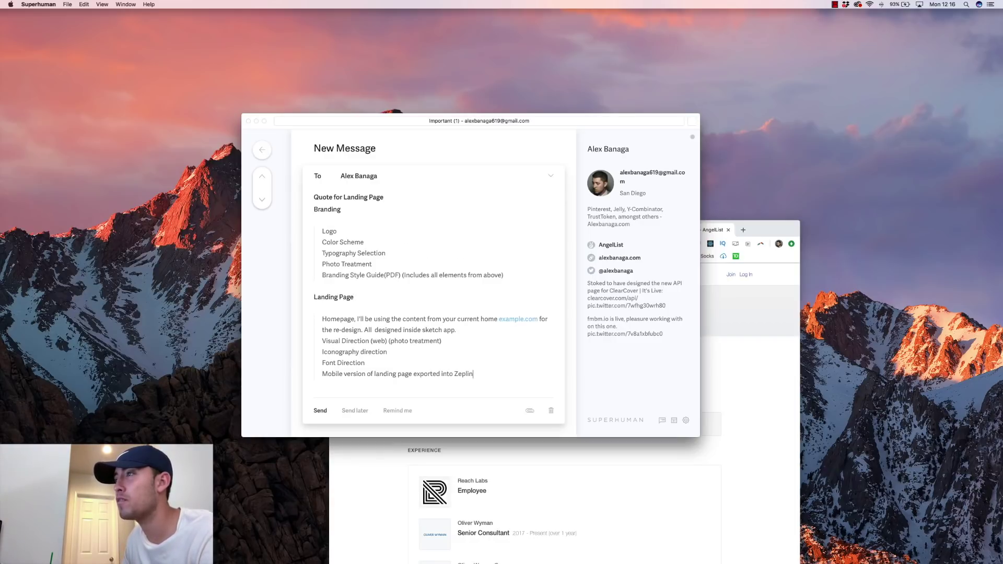
pyautogui.scroll(-5, 366, 263)
pyautogui.click(456, 231)
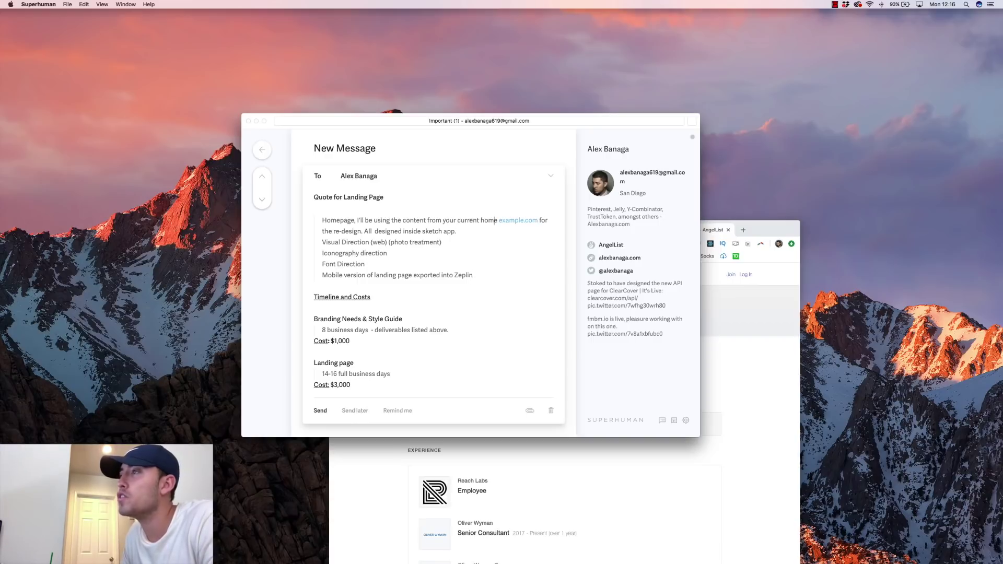
pyautogui.click(523, 220)
pyautogui.hotkey('alt', 'shift', 'Left')
pyautogui.hotkey('alt', 'shift', 'Left')
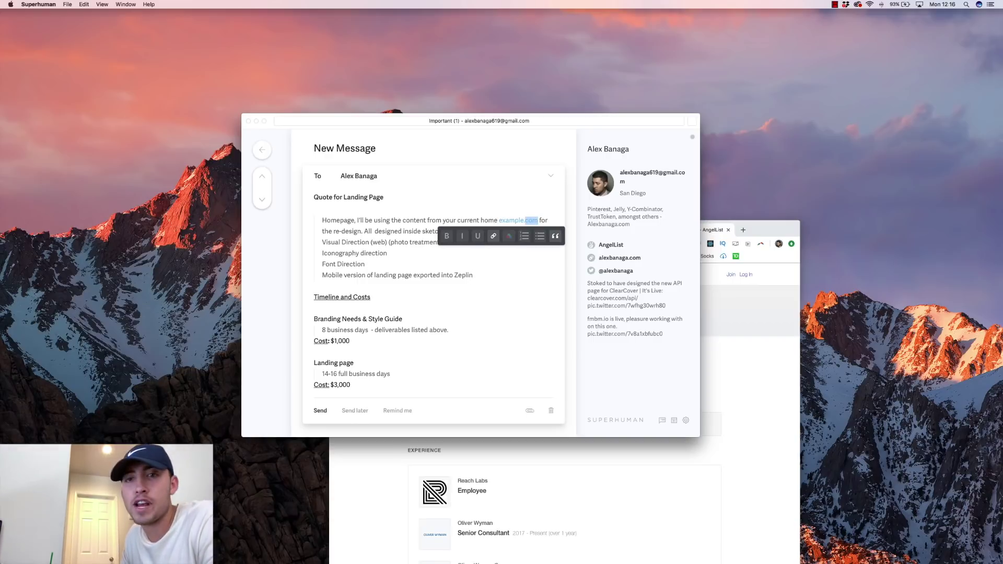
pyautogui.press('Down')
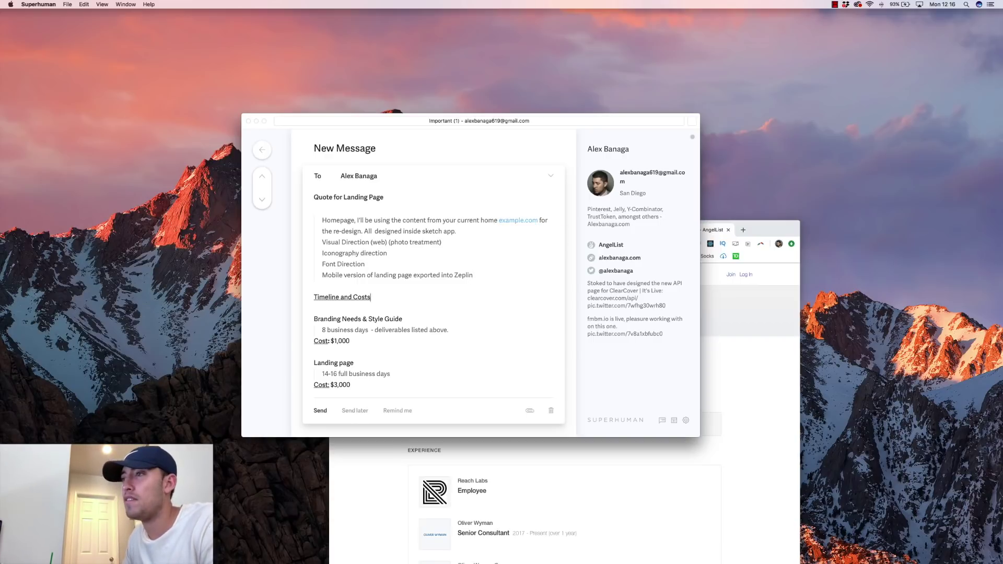
pyautogui.press('Down')
pyautogui.press('Down')
pyautogui.press('Down')
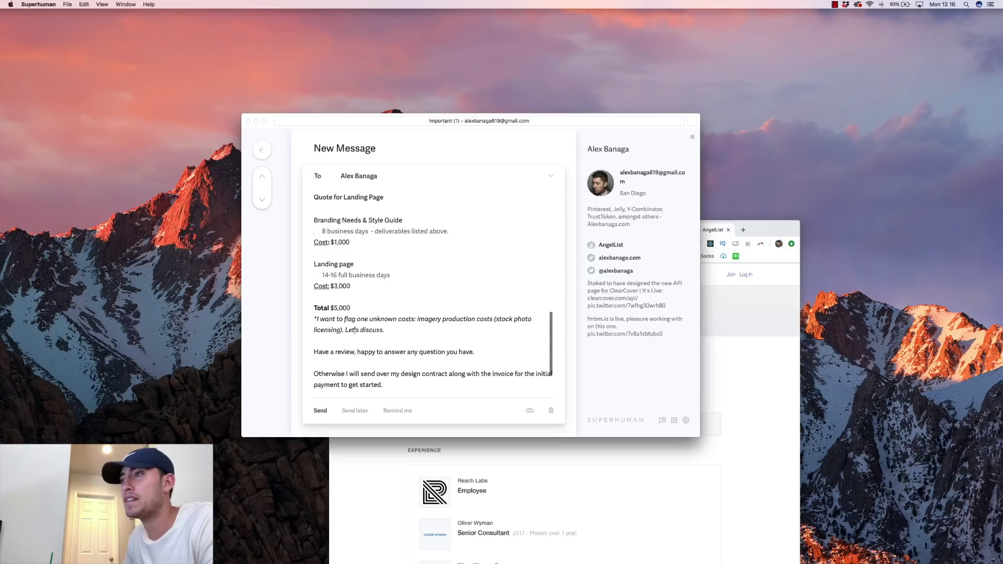
pyautogui.press('Down')
pyautogui.press('Down')
pyautogui.press('Down')
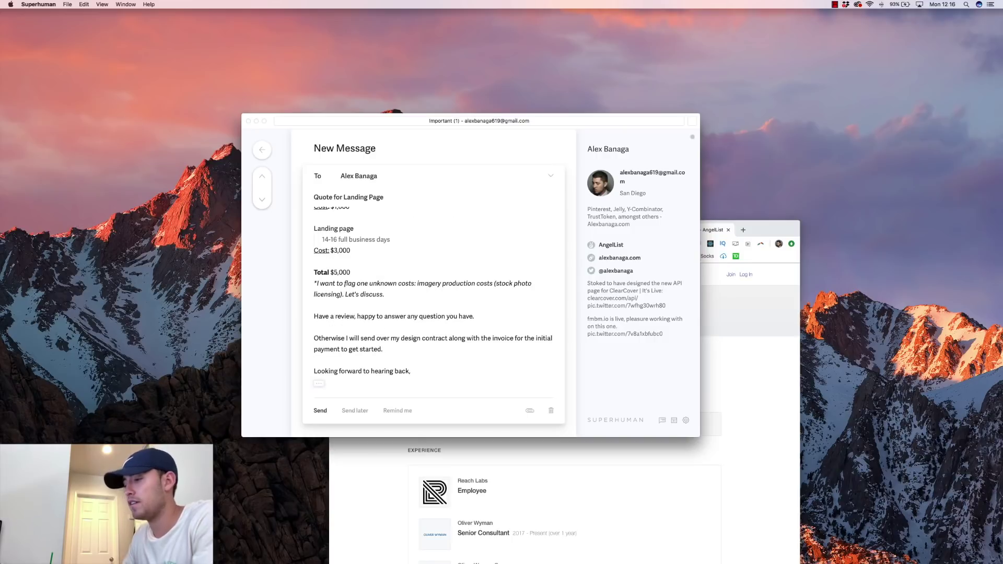
pyautogui.press('super+Up')
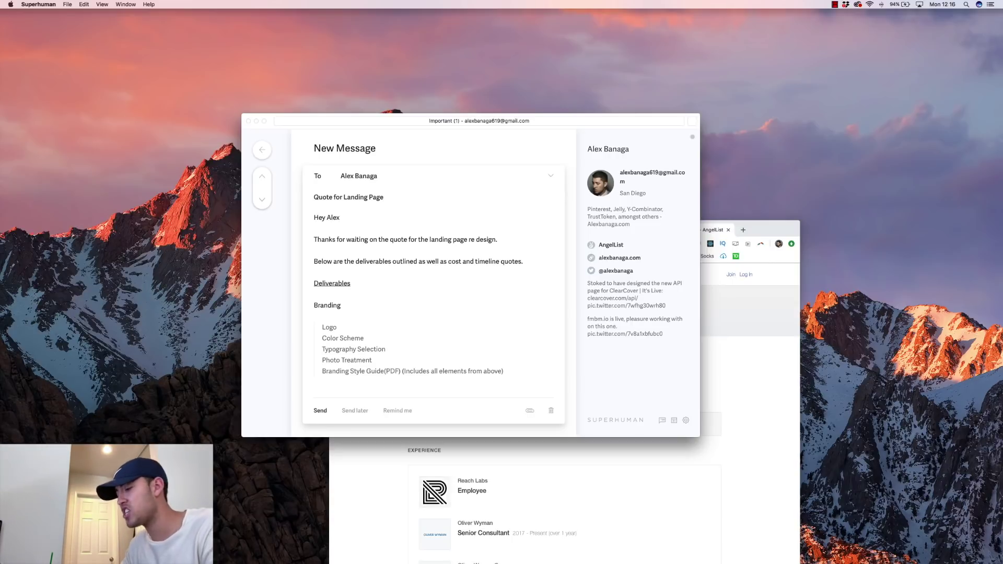
# Schedule the quote message to be sent tomorrow at 4:30 am.
pyautogui.press('super+shift+l')
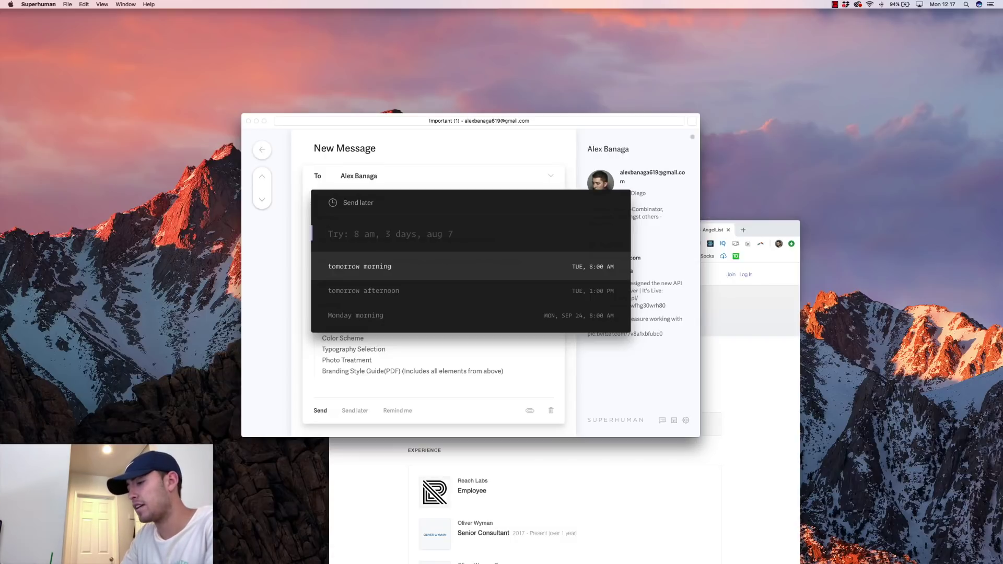
pyautogui.write('tomorrow ')
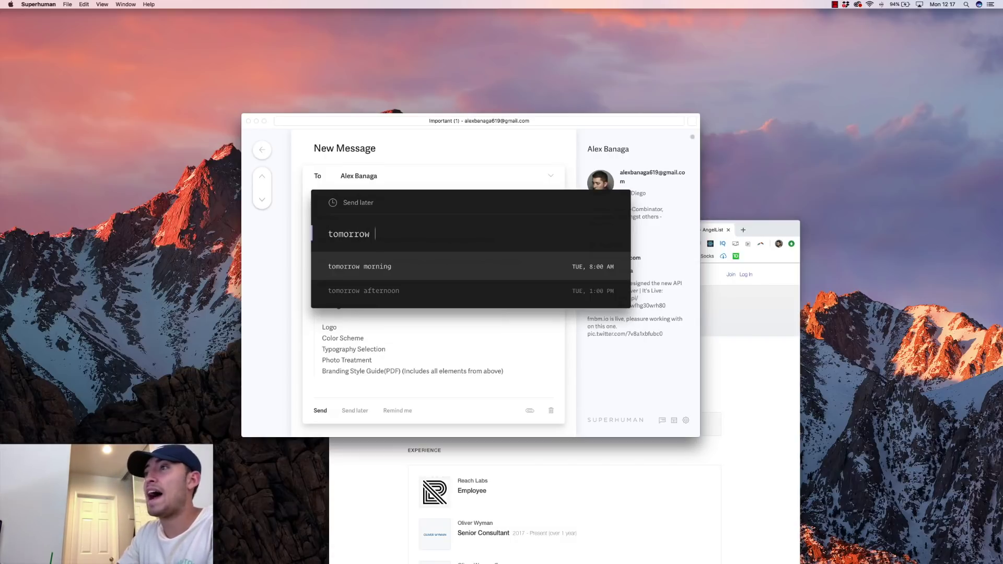
pyautogui.write('at 4')
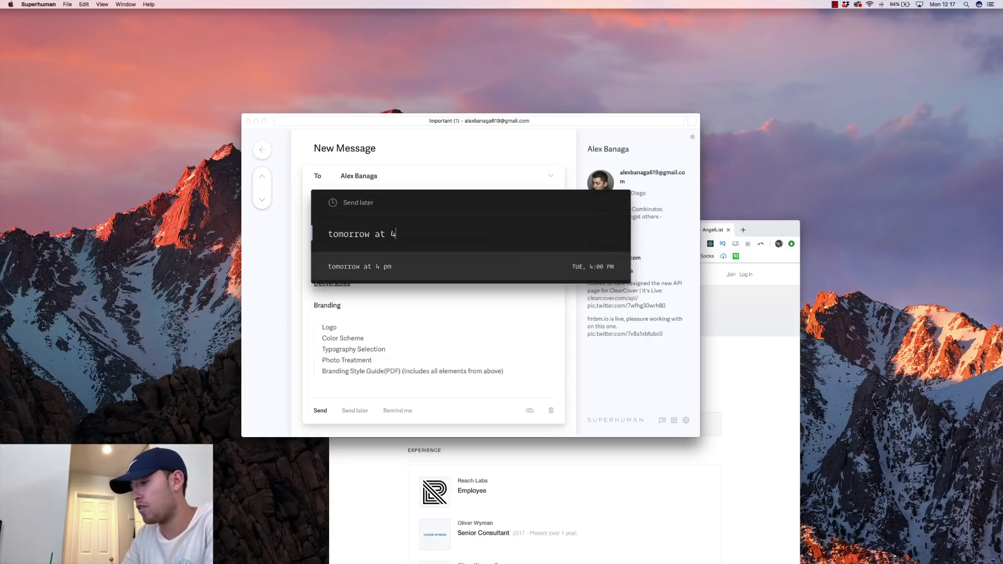
pyautogui.write(';30')
pyautogui.write('am')
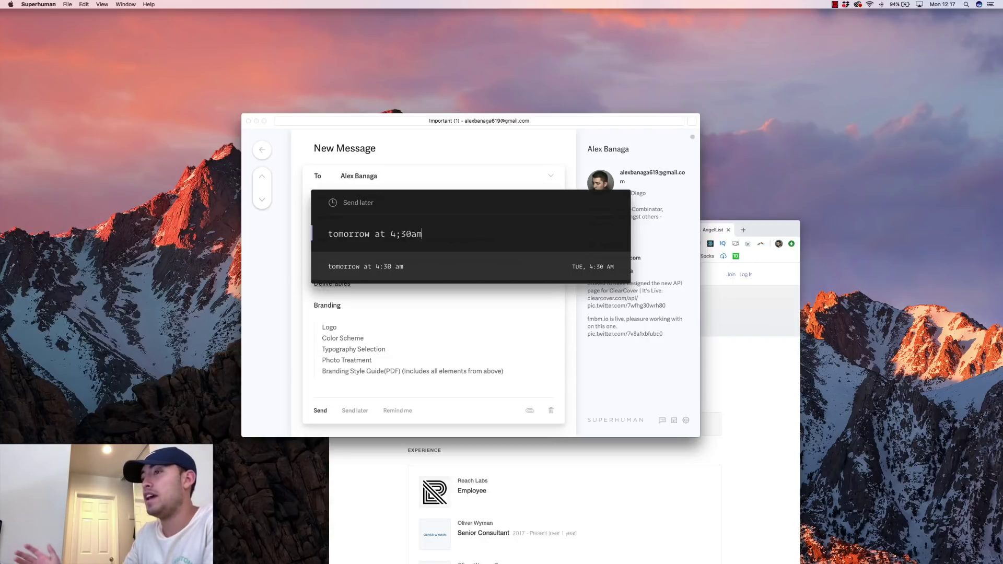
pyautogui.press('Return')
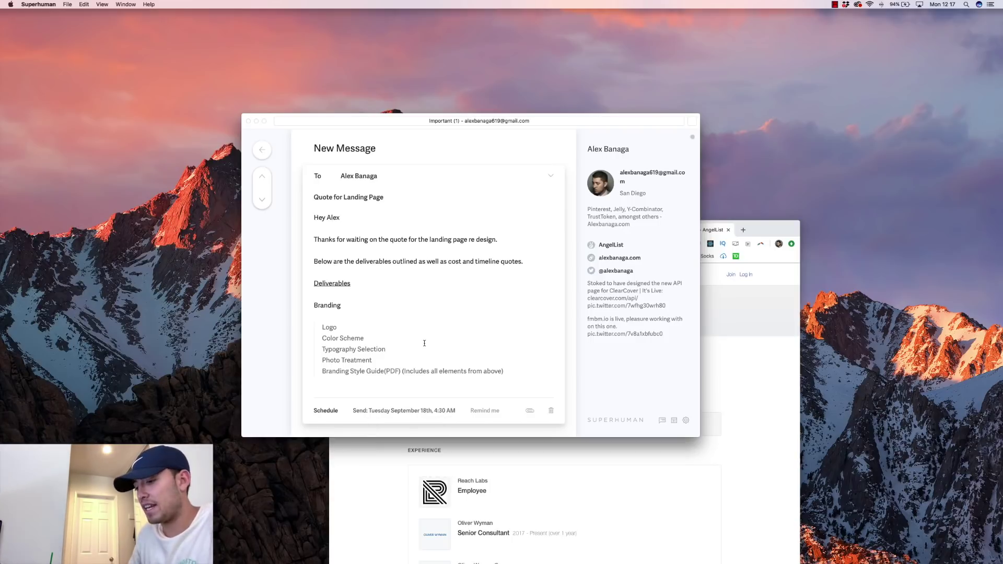
pyautogui.press('super+Return')
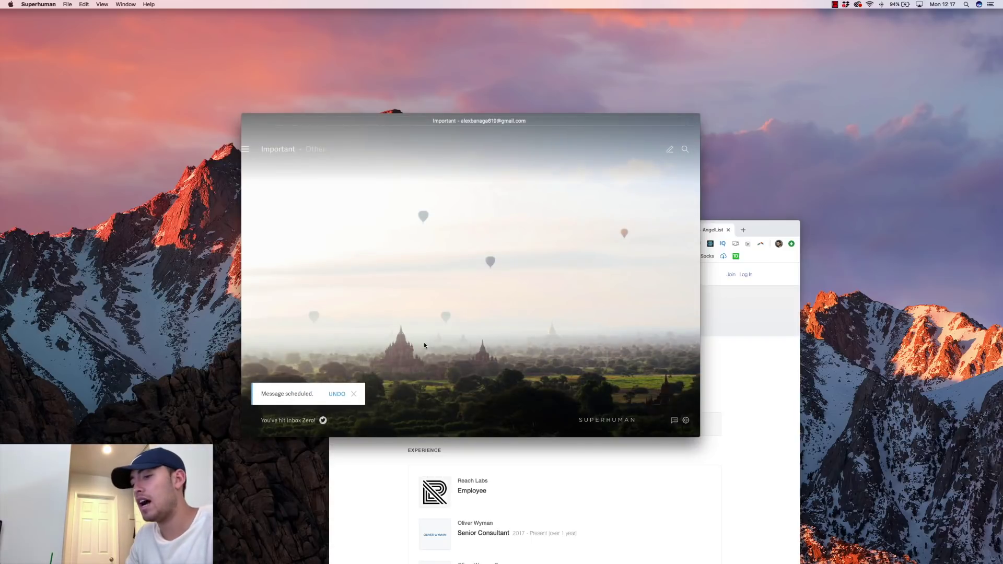
# Browse the account's folder list and open Sent Mail.
pyautogui.click(246, 149)
pyautogui.scroll(-5, 293, 193)
pyautogui.scroll(-5, 297, 199)
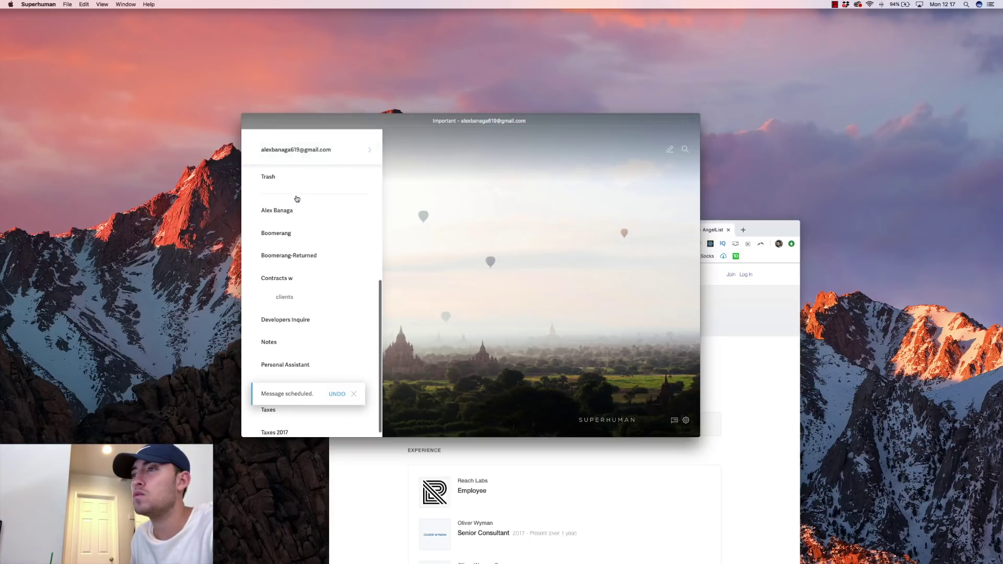
pyautogui.scroll(10, 297, 199)
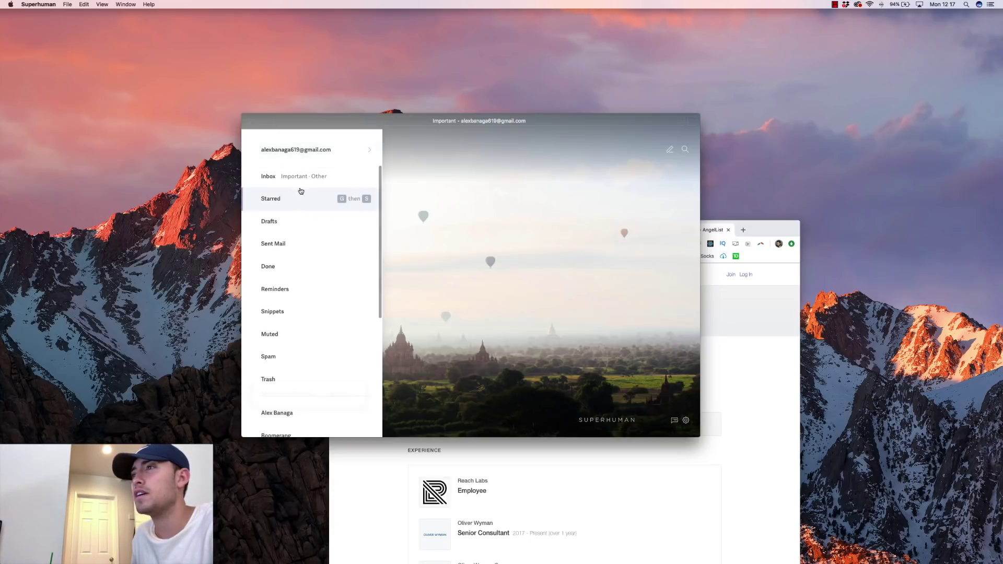
pyautogui.click(313, 241)
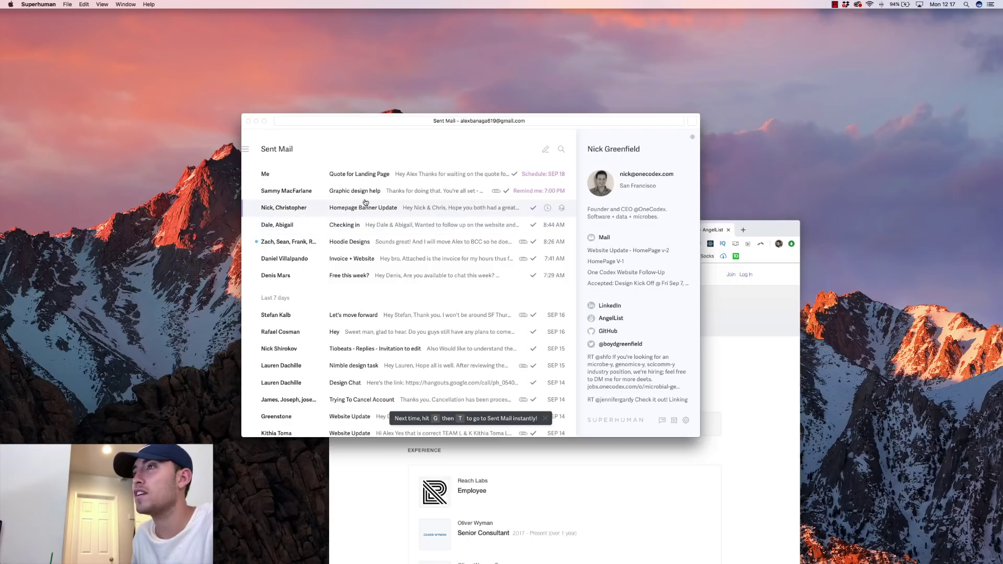
# Open the scheduled "Quote for Landing Page" message, read it through and check the options for its scheduled sending.
pyautogui.click(343, 175)
pyautogui.scroll(-15, 405, 275)
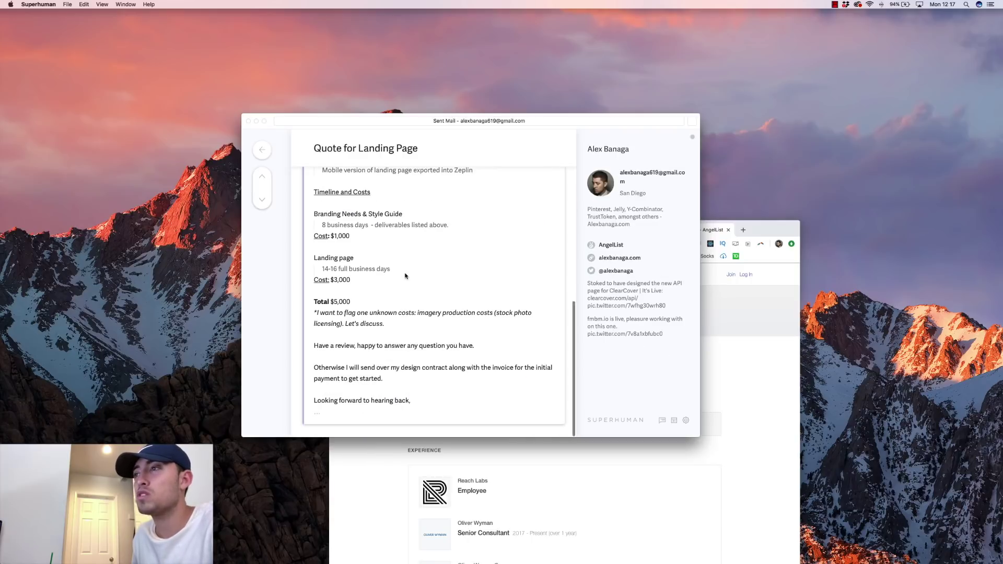
pyautogui.moveTo(343, 302); pyautogui.dragTo(314, 302)
pyautogui.click(407, 320)
pyautogui.scroll(15, 397, 315)
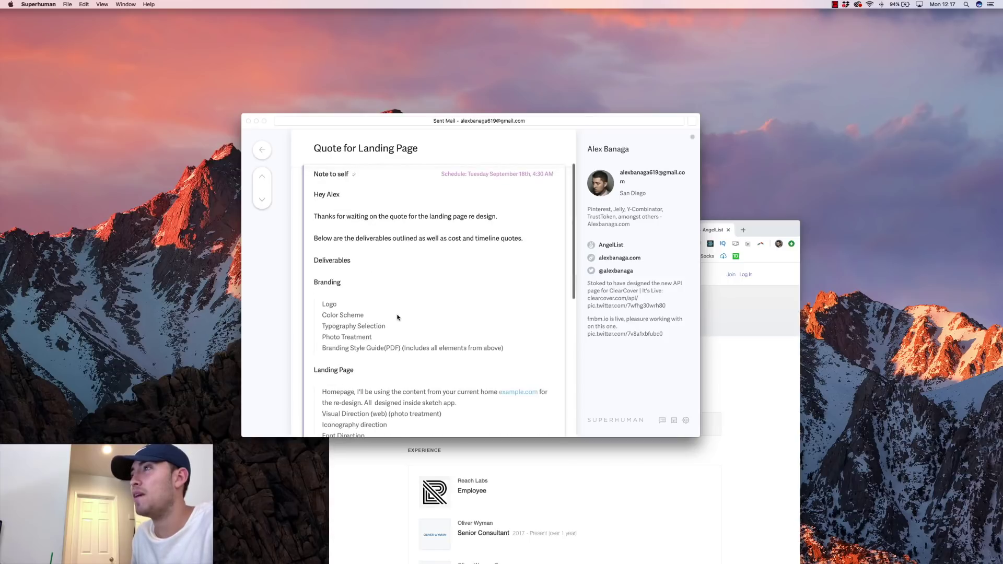
pyautogui.click(479, 175)
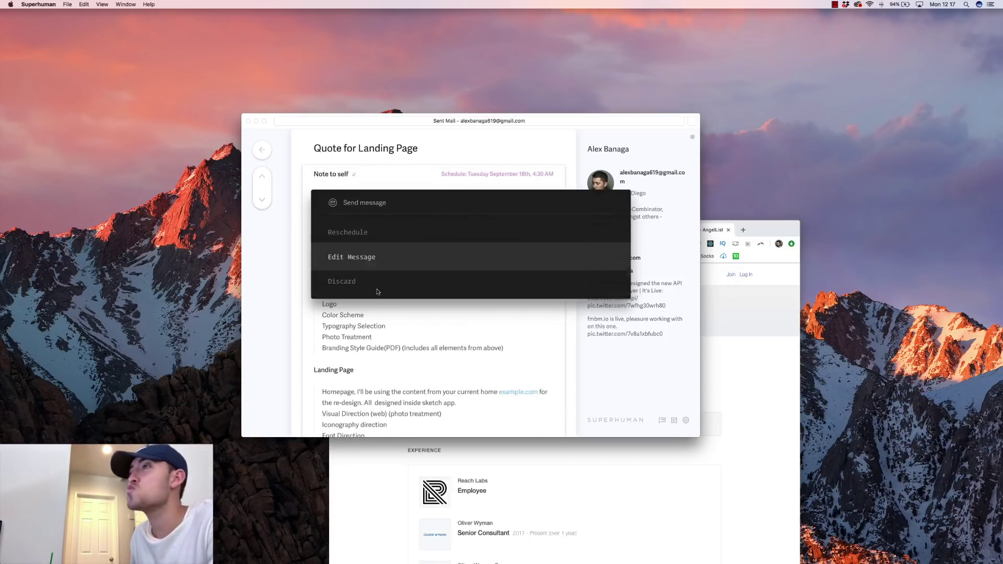
pyautogui.press('Escape')
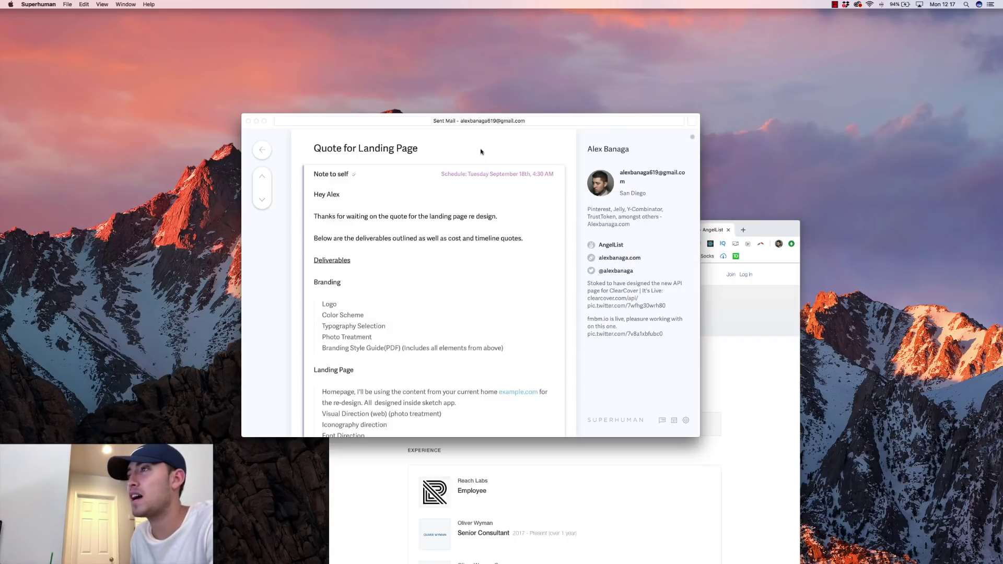
# Reopen the scheduled quote for editing at its Total amount and schedule the message again.
pyautogui.click(481, 177)
pyautogui.click(356, 251)
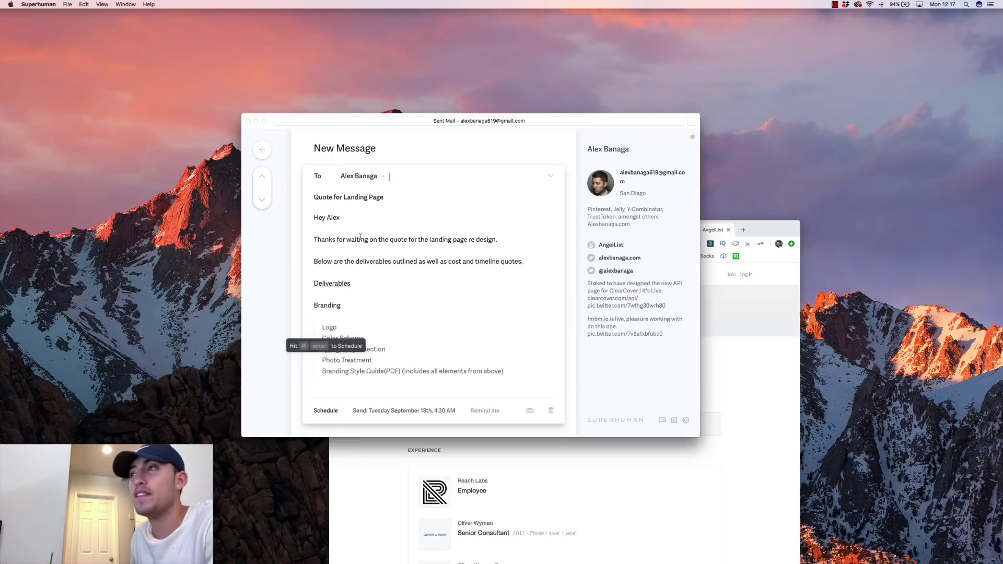
pyautogui.scroll(-10, 460, 271)
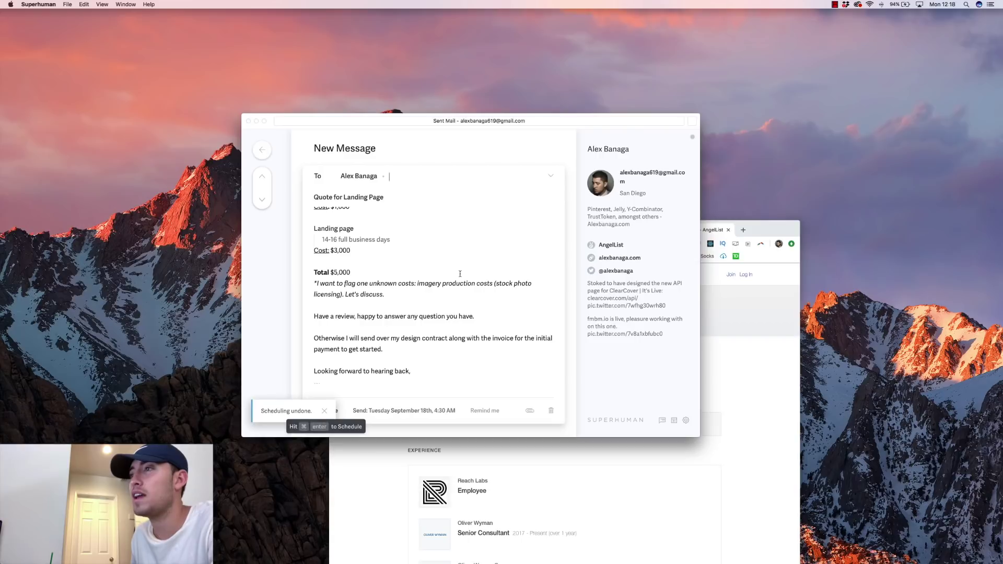
pyautogui.click(341, 273)
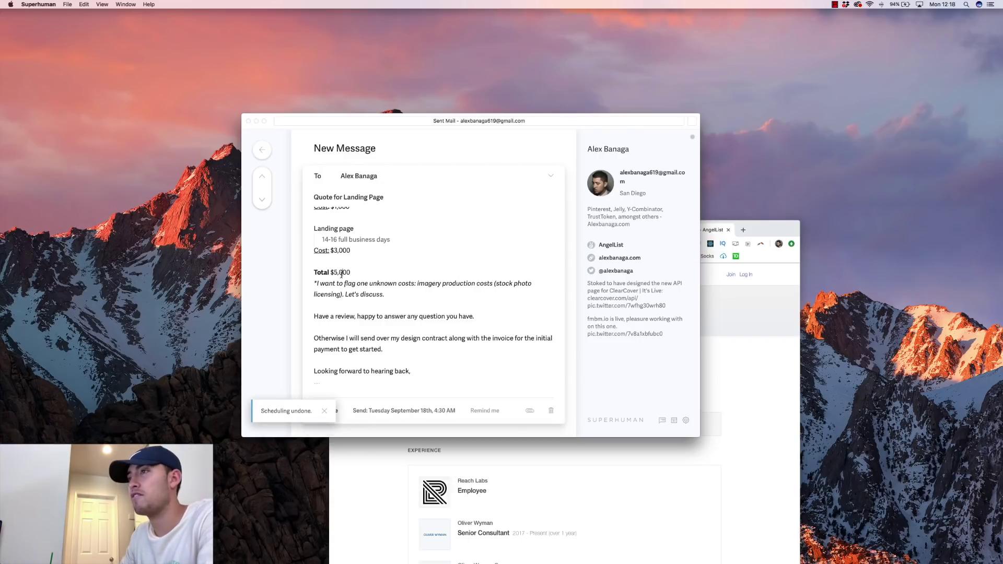
pyautogui.write('10')
pyautogui.press('super+Return')
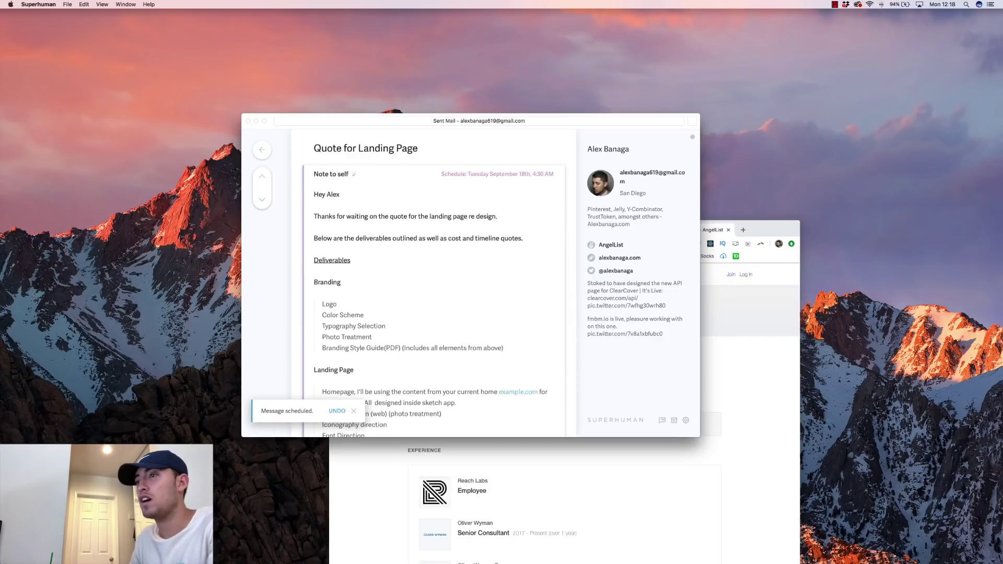
# Undo the scheduling of the quote and remove its planned send time with Unschedule.
pyautogui.press('z')
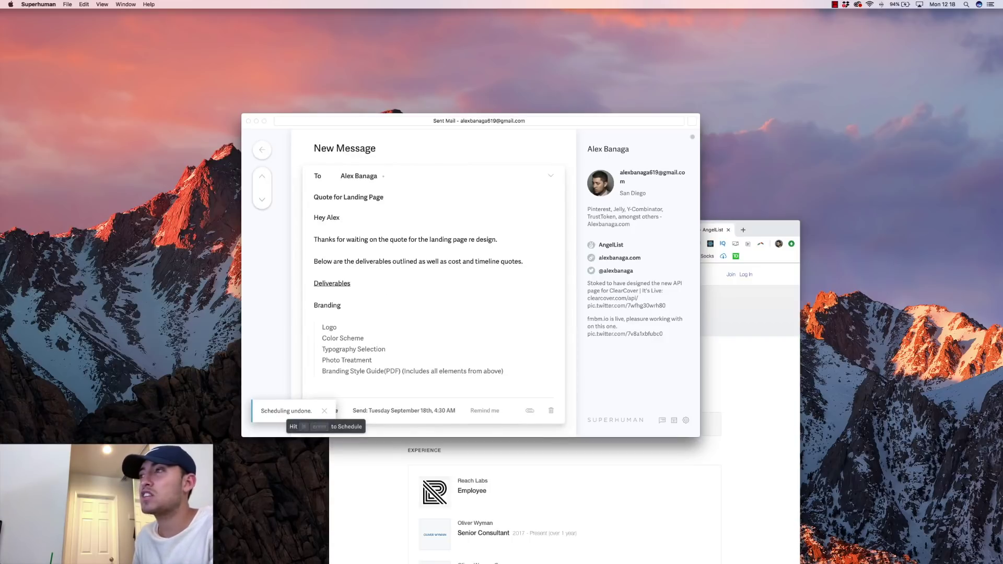
pyautogui.scroll(-5, 489, 297)
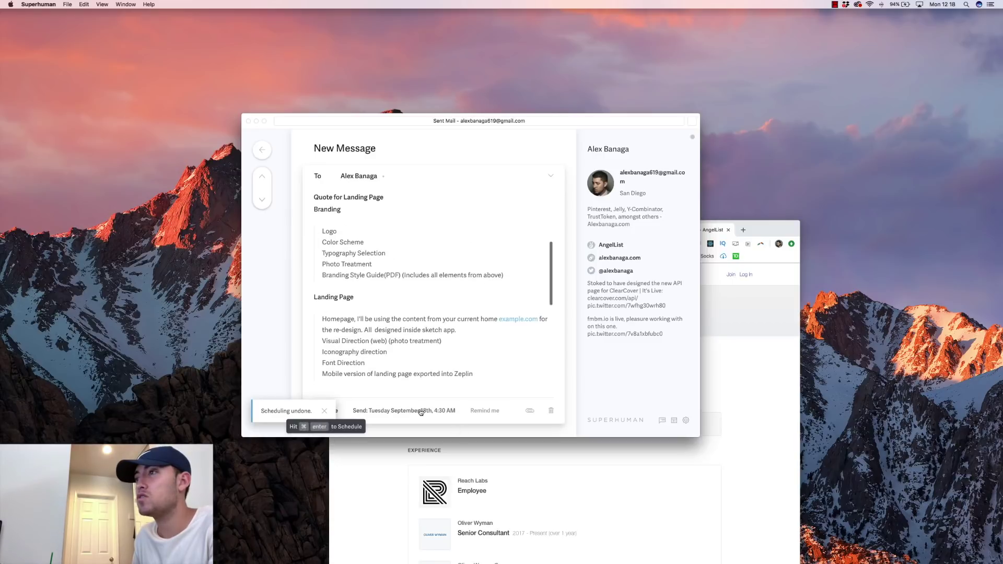
pyautogui.click(413, 411)
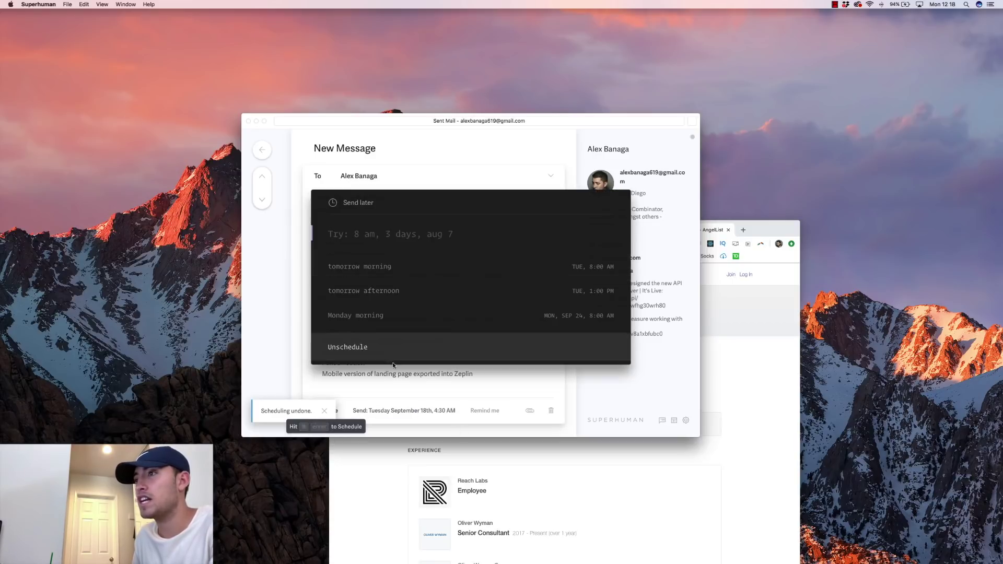
pyautogui.click(353, 347)
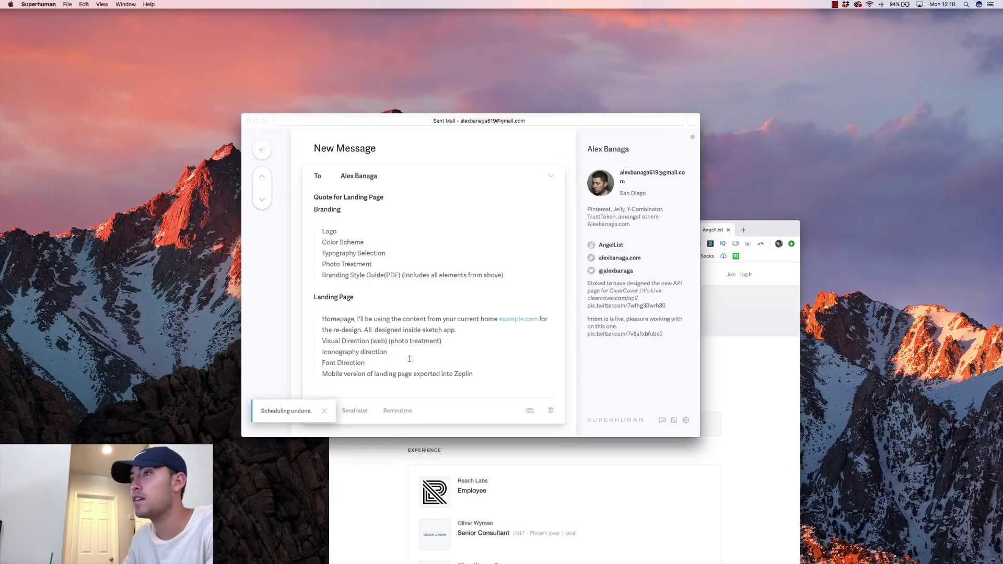
# Send the quote message immediately and undo the sending.
pyautogui.press('super+Return')
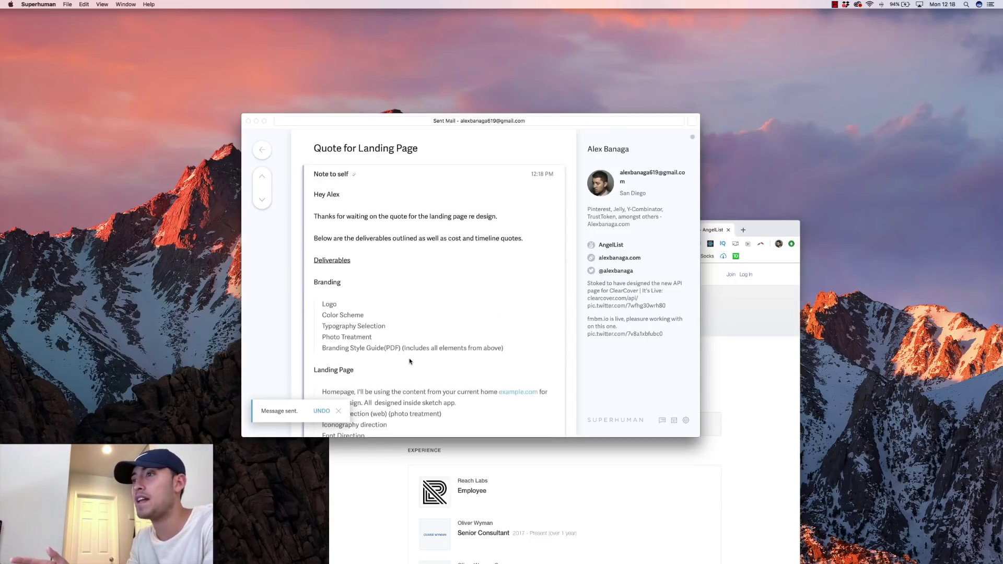
pyautogui.press('z')
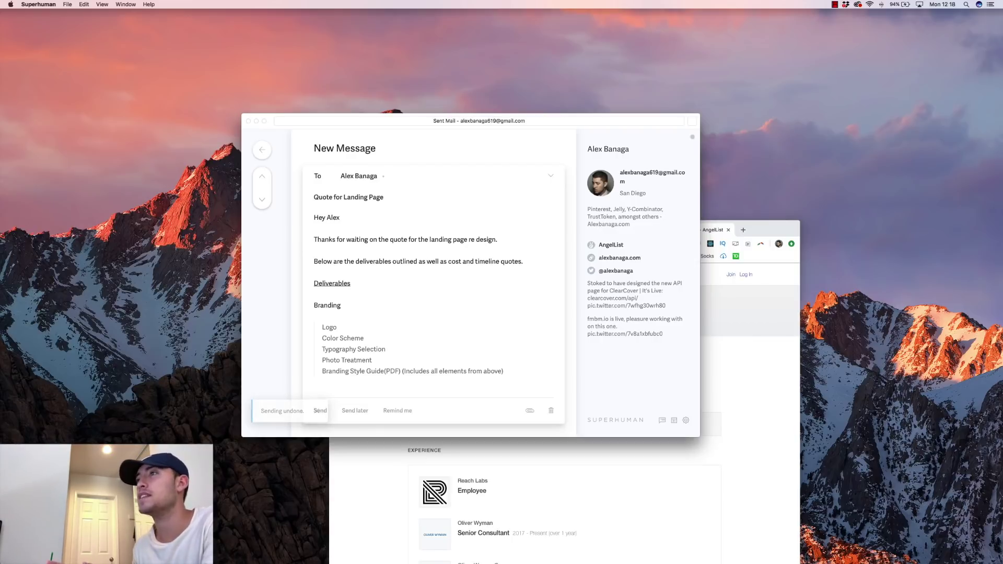
# Discard the "Quote for Landing Page" draft from the Important inbox and switch to Chrome.
pyautogui.press('Escape')
pyautogui.press('g')
pyautogui.press('i')
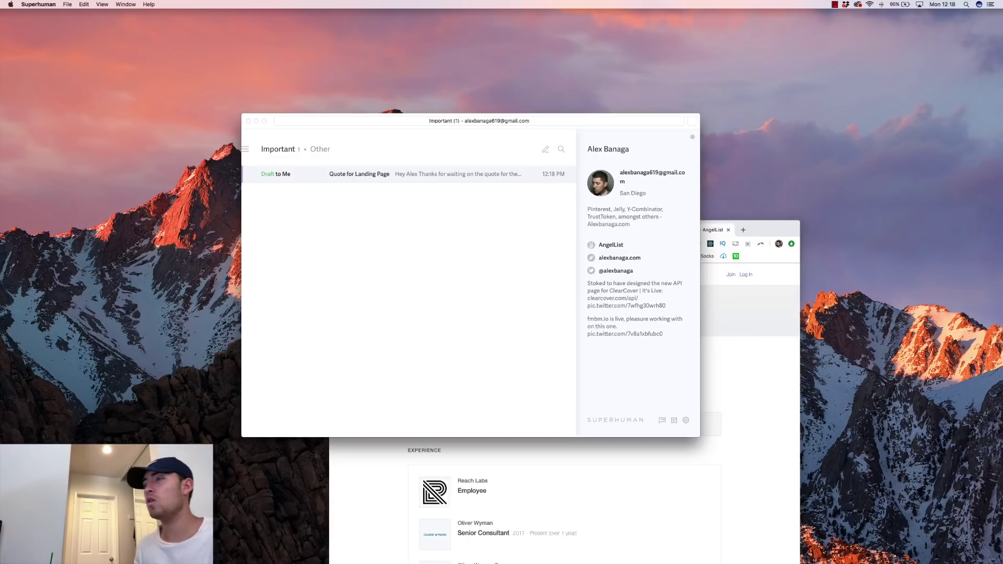
pyautogui.press('super+shift+comma')
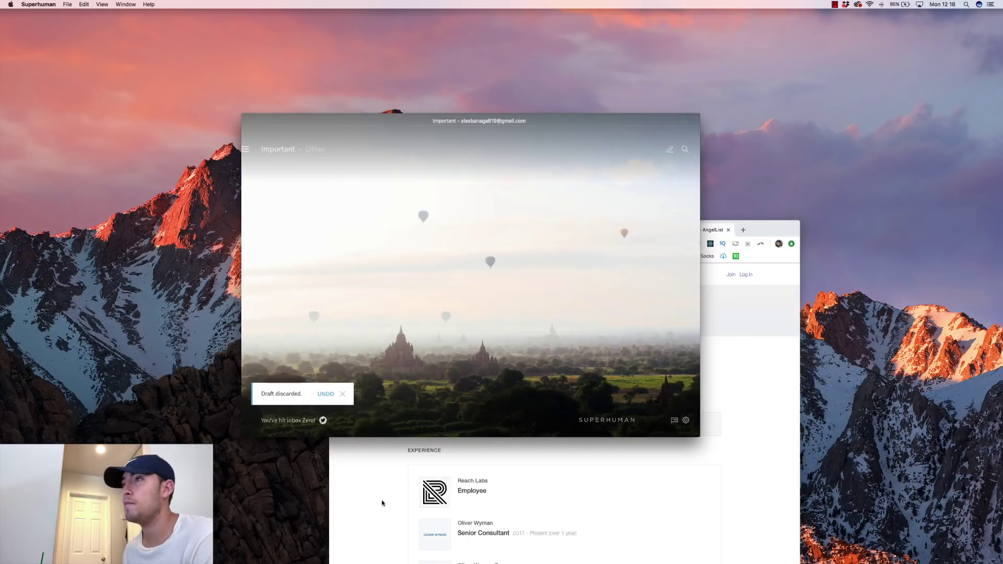
pyautogui.press('super+Tab')
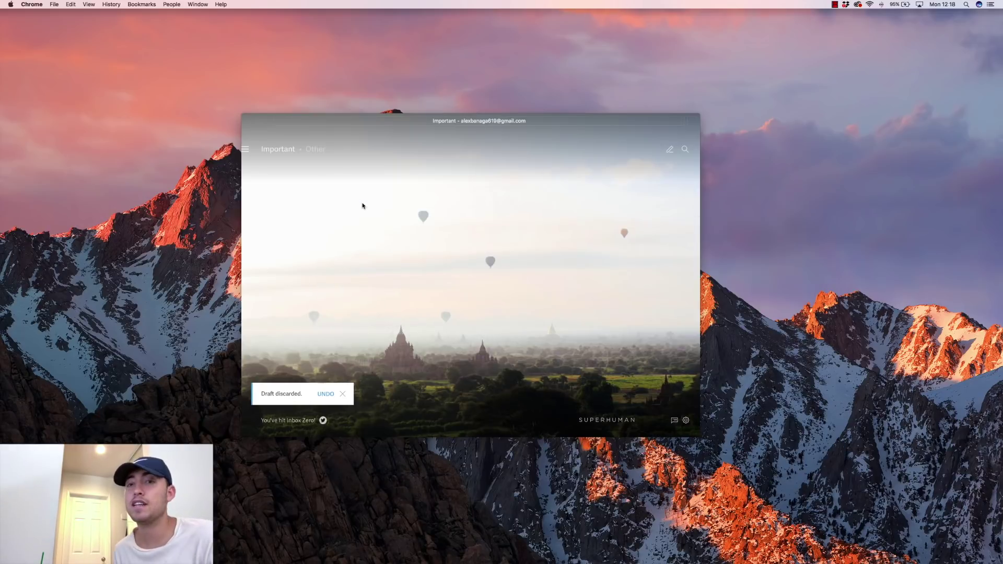